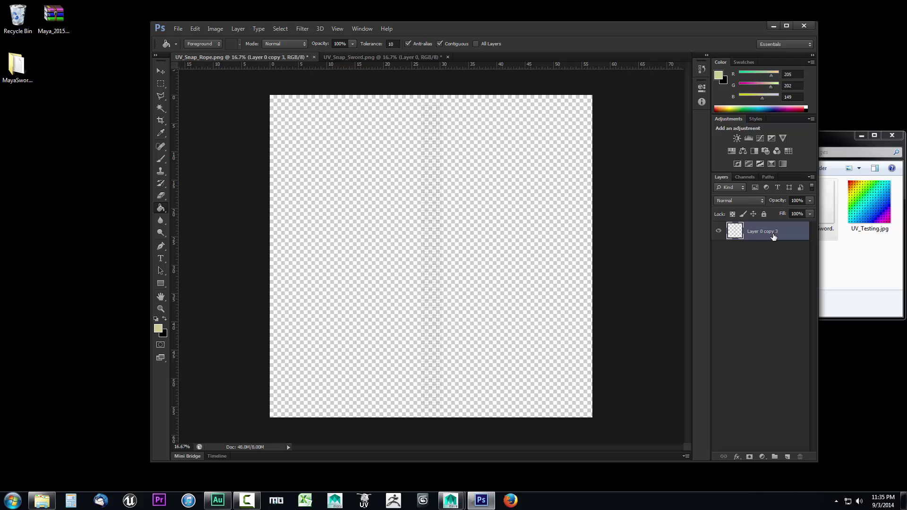
# Duplicate the UV snapshot layer three times within UV_Snap_Rope.png, keeping the default names Layer 0 copy 4, 5 and 6
pyautogui.rightClick(763, 235)
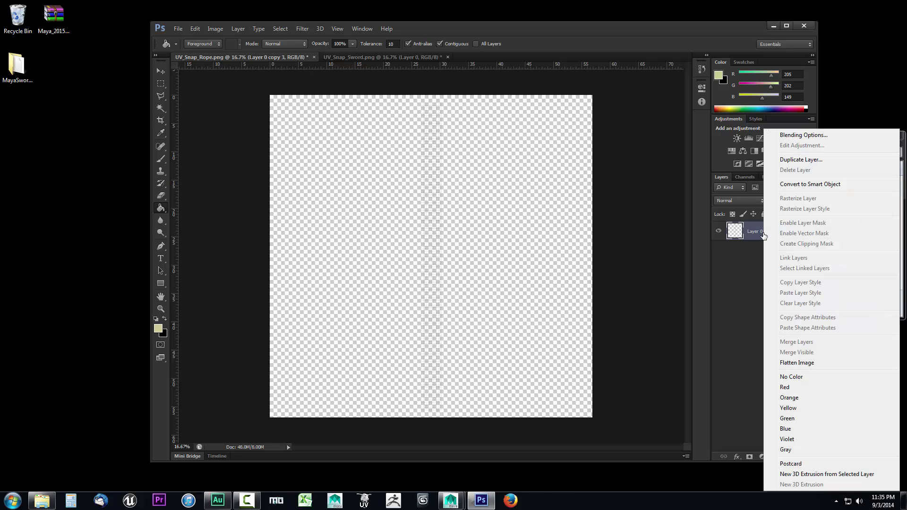
pyautogui.click(798, 160)
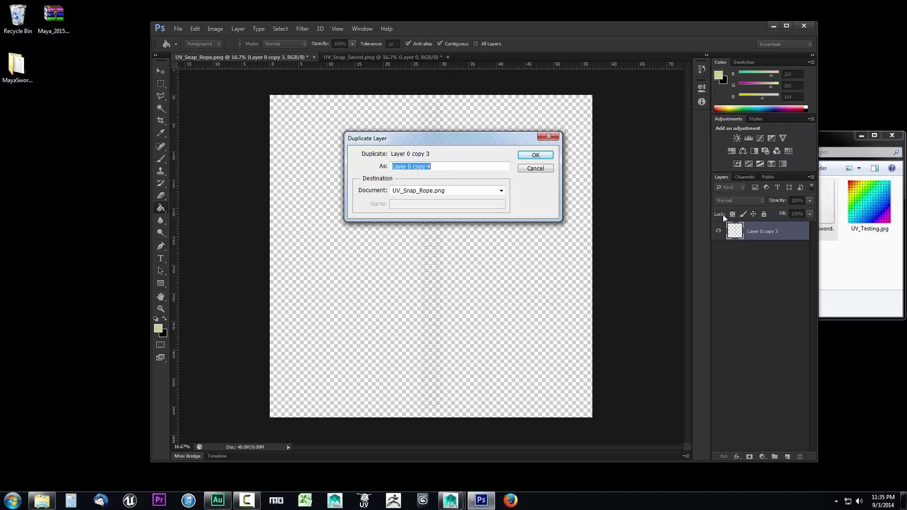
pyautogui.click(535, 155)
pyautogui.rightClick(773, 234)
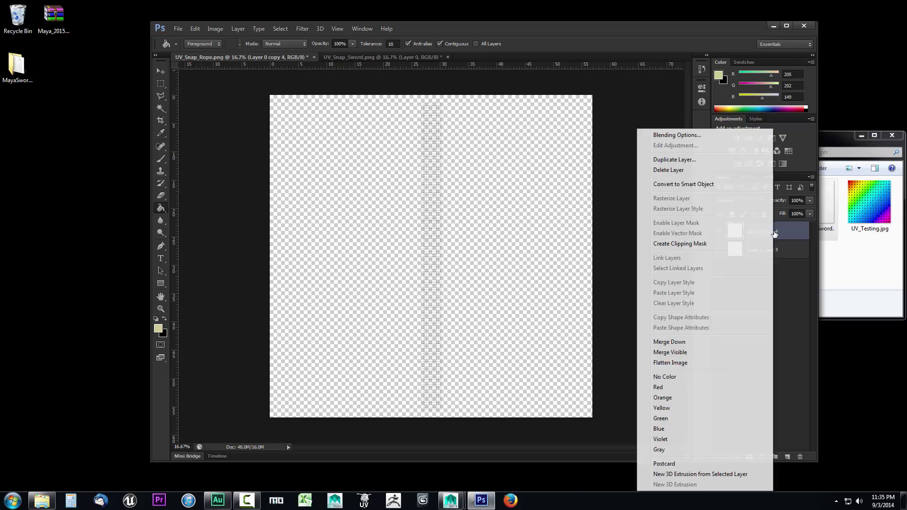
pyautogui.click(679, 160)
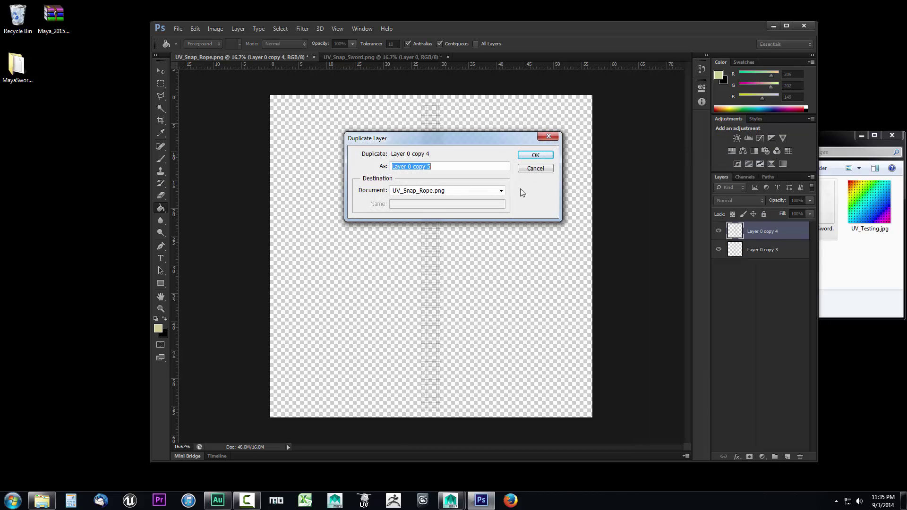
pyautogui.click(535, 155)
pyautogui.rightClick(767, 233)
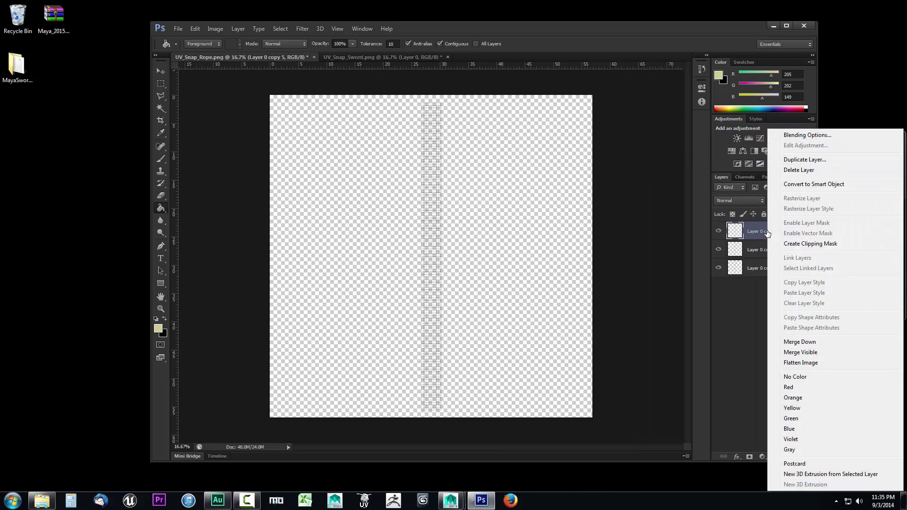
pyautogui.click(804, 159)
pyautogui.click(537, 155)
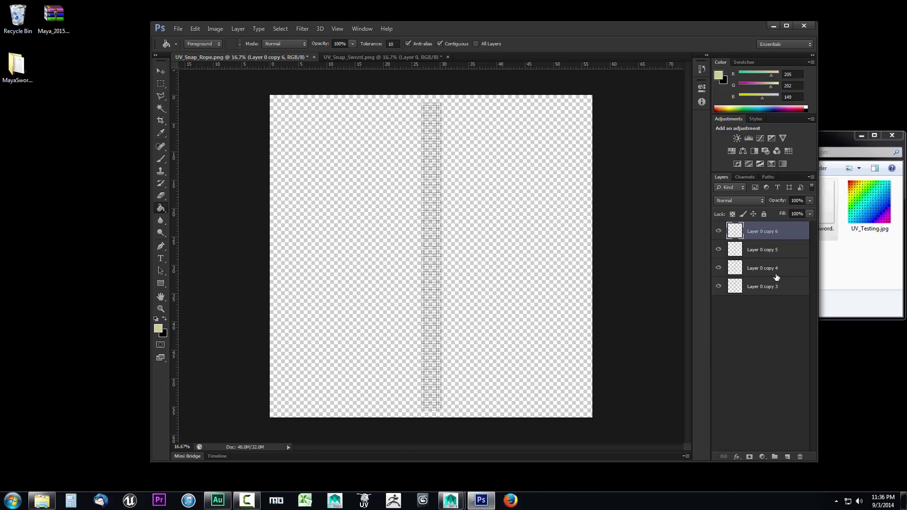
# Create a layer group and move all four UV snapshot layers into it
pyautogui.keyDown('shift'); pyautogui.click(754, 288); pyautogui.keyUp('shift')
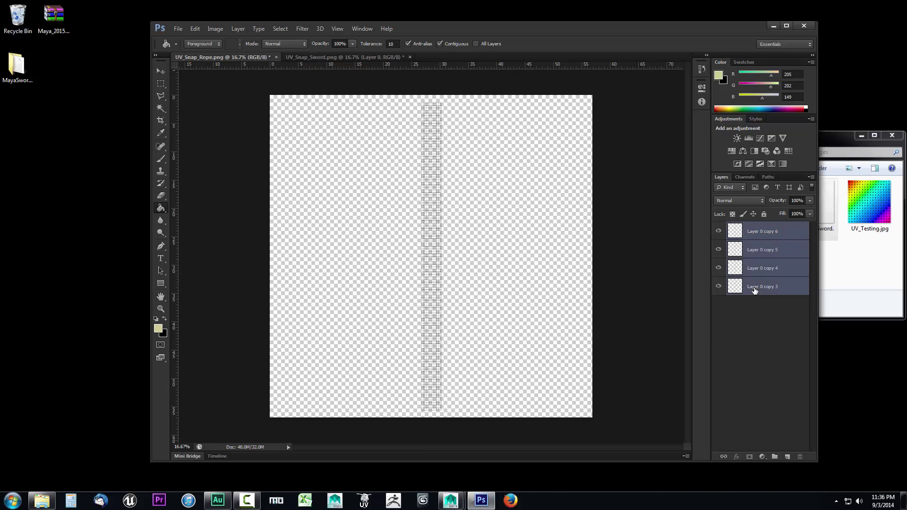
pyautogui.click(768, 393)
pyautogui.click(775, 456)
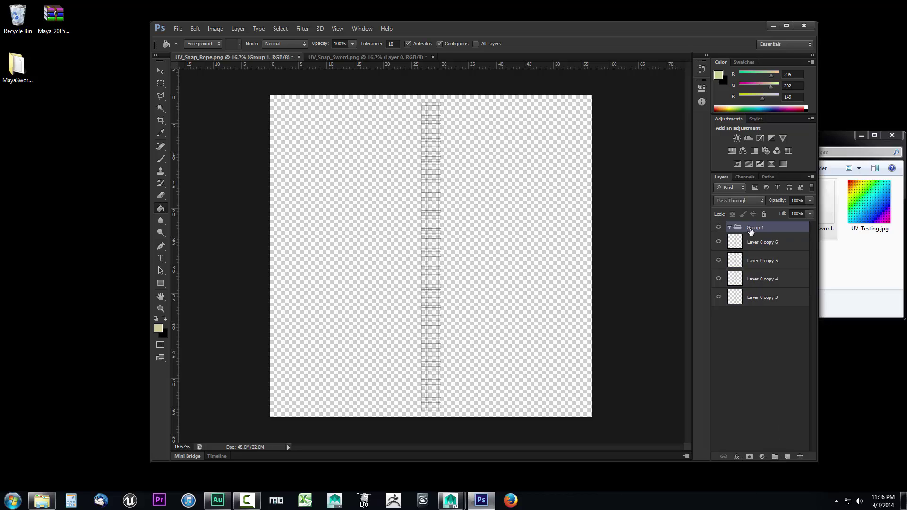
pyautogui.click(752, 243)
pyautogui.keyDown('shift'); pyautogui.click(762, 303); pyautogui.keyUp('shift')
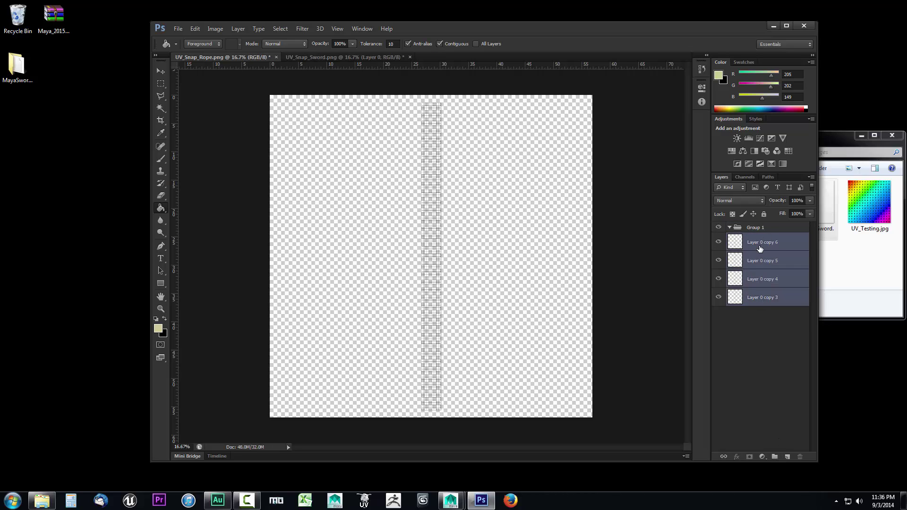
pyautogui.moveTo(759, 245); pyautogui.dragTo(755, 228)
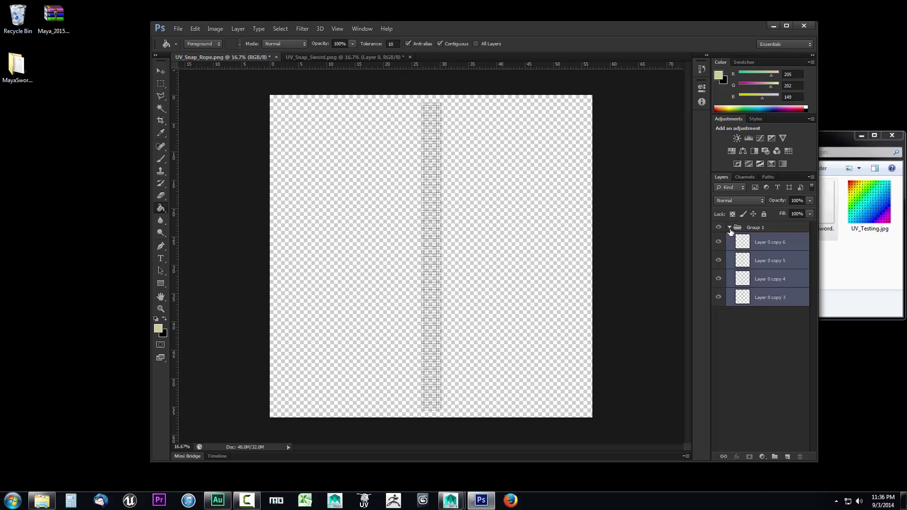
# Collapse the UV snapshot group and toggle its visibility off and on to check the wireframe
pyautogui.click(730, 228)
pyautogui.click(718, 228)
pyautogui.click(718, 227)
pyautogui.click(717, 228)
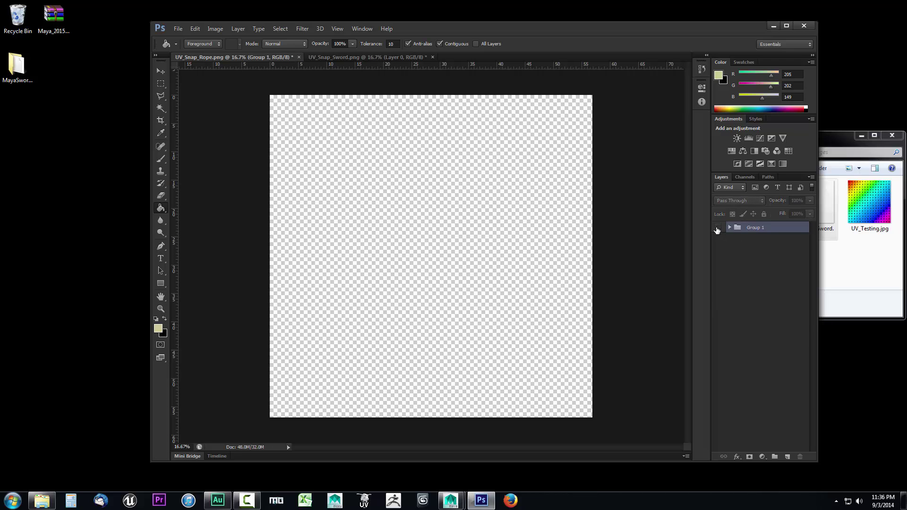
pyautogui.click(717, 227)
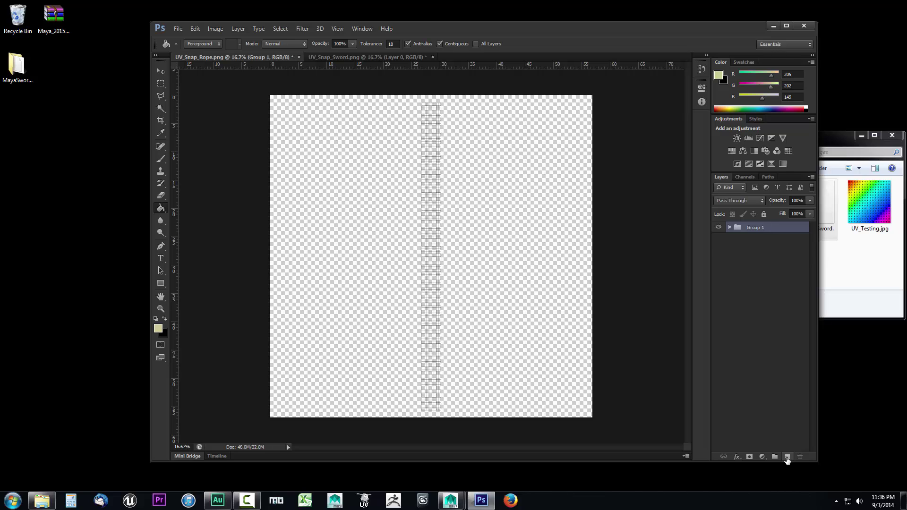
# Add a new empty layer and place it beneath the UV snapshot group
pyautogui.click(787, 459)
pyautogui.moveTo(760, 231); pyautogui.dragTo(765, 267)
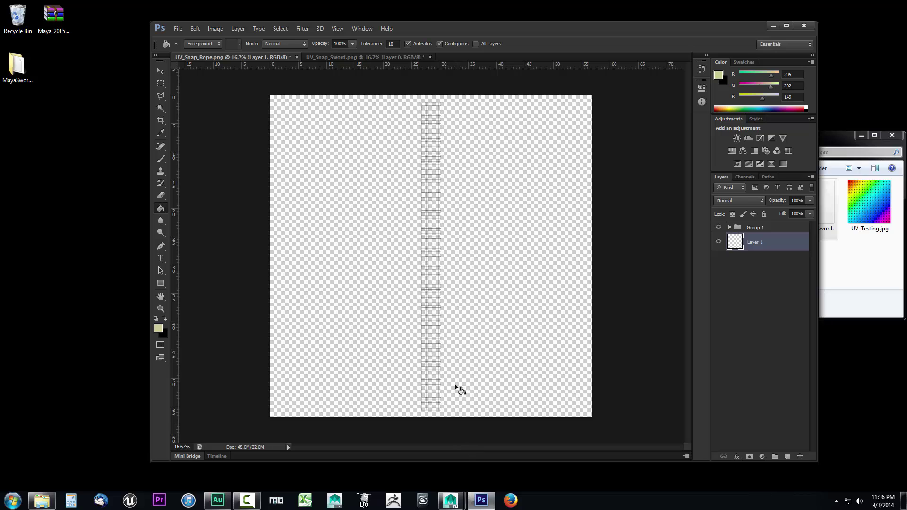
# Switch to Maya, select a rope ring on the sword handle, and open the attributes of its handle_rope material
pyautogui.moveTo(452, 504)
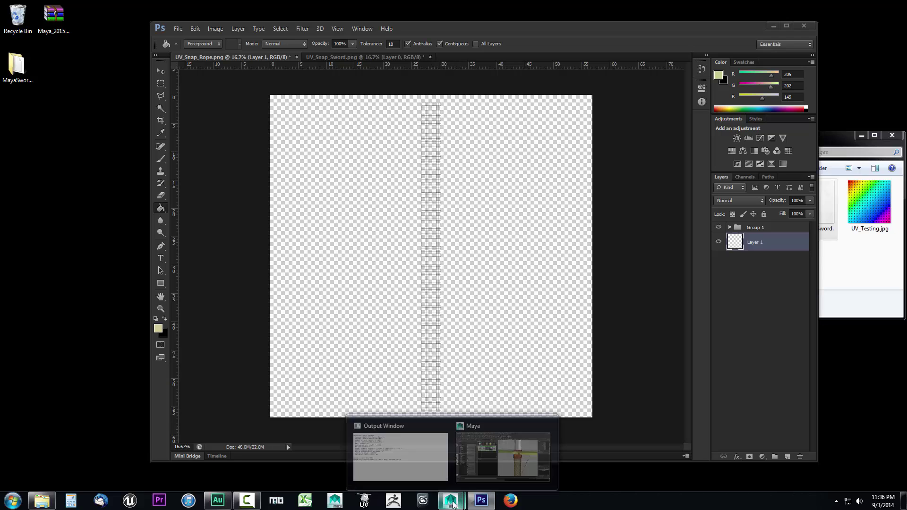
pyautogui.click(497, 458)
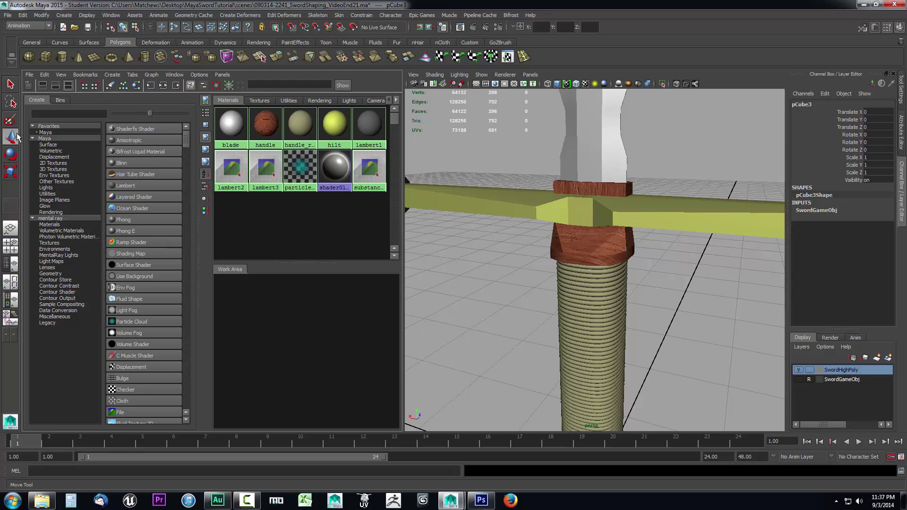
pyautogui.click(594, 284)
pyautogui.scroll(3, 595, 290)
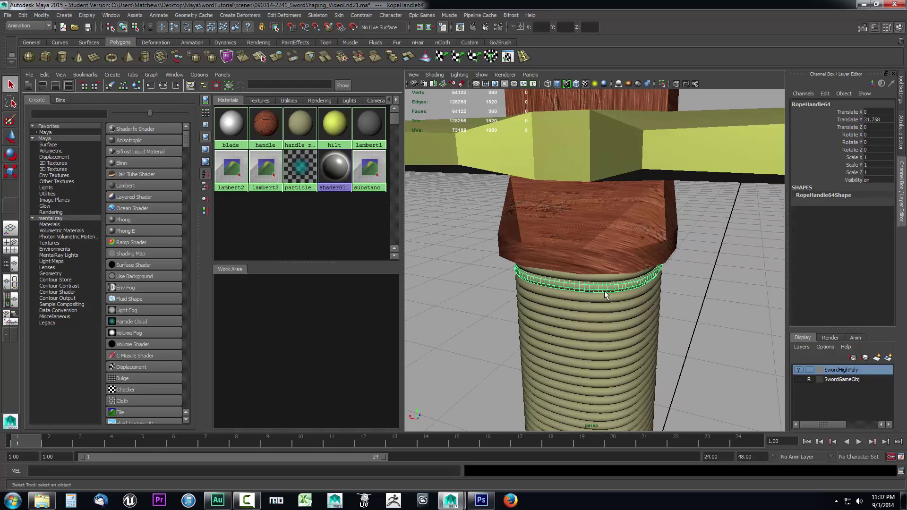
pyautogui.moveTo(583, 288); pyautogui.dragTo(590, 276)
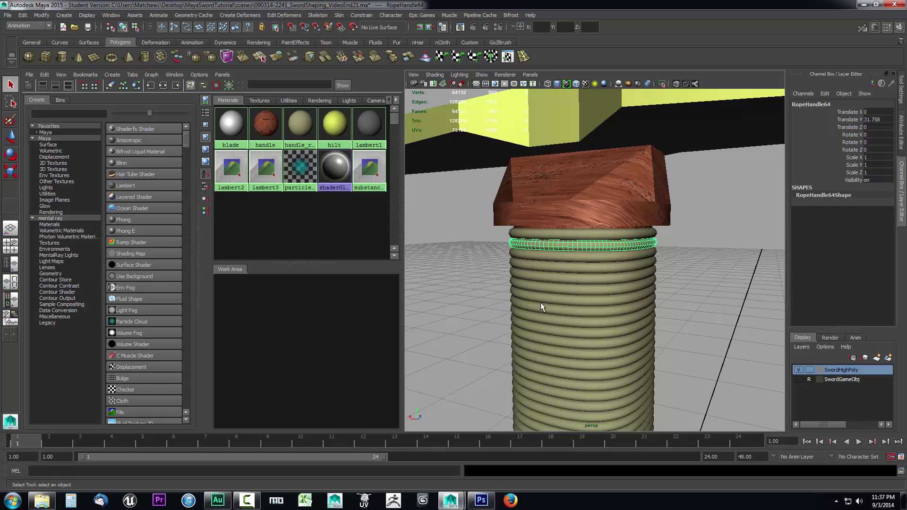
pyautogui.click(565, 299)
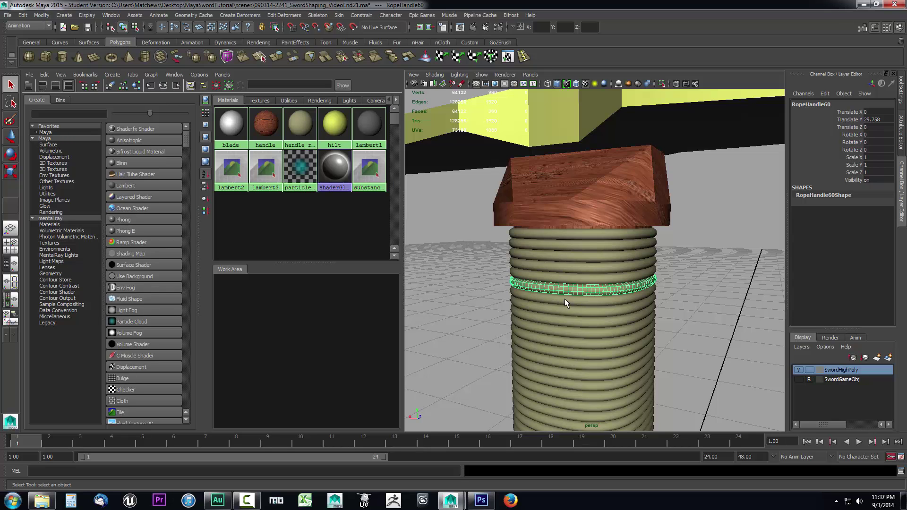
pyautogui.click(303, 128)
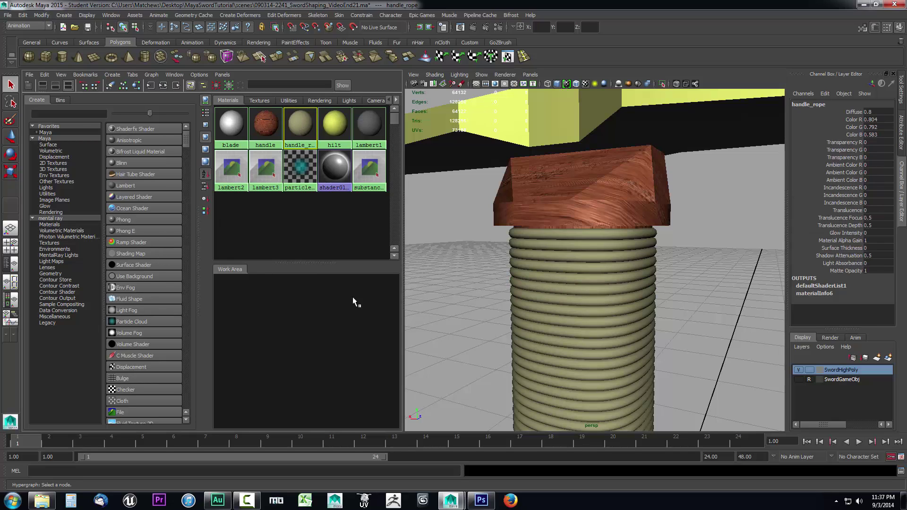
pyautogui.hotkey('ctrl', 'a')
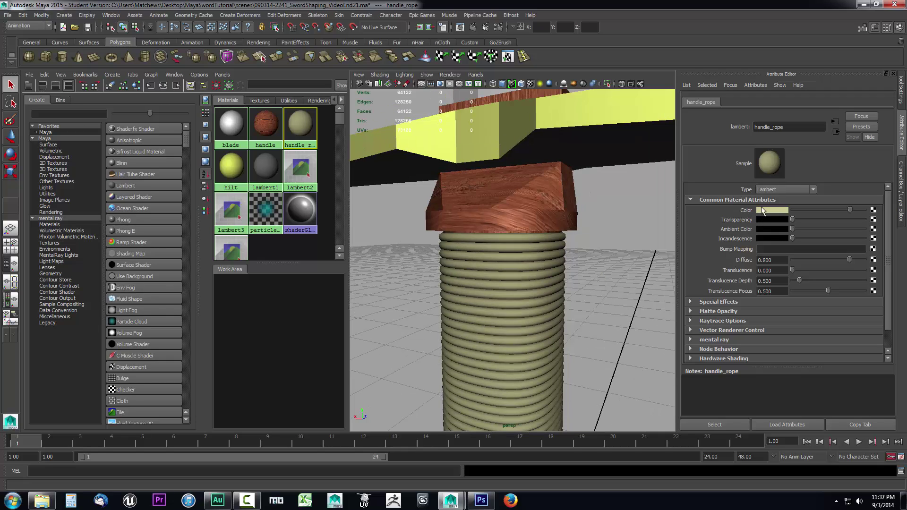
pyautogui.click(500, 272)
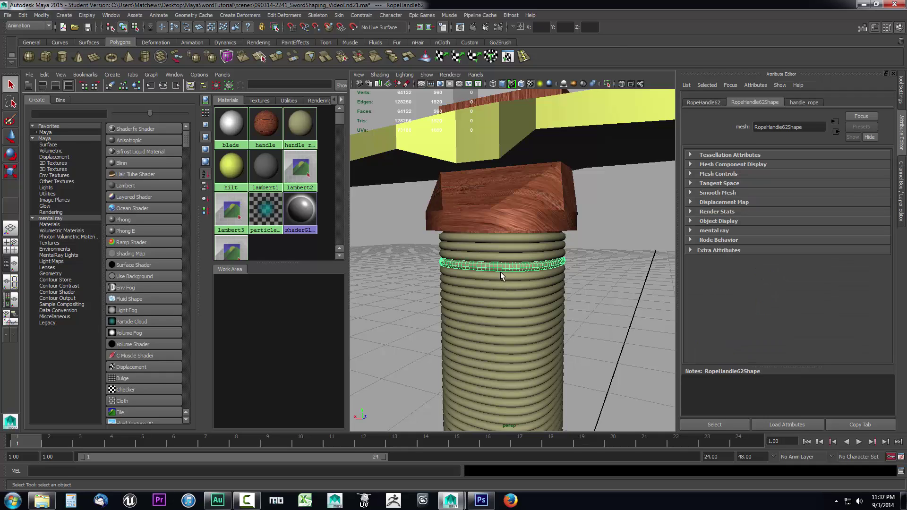
pyautogui.click(803, 102)
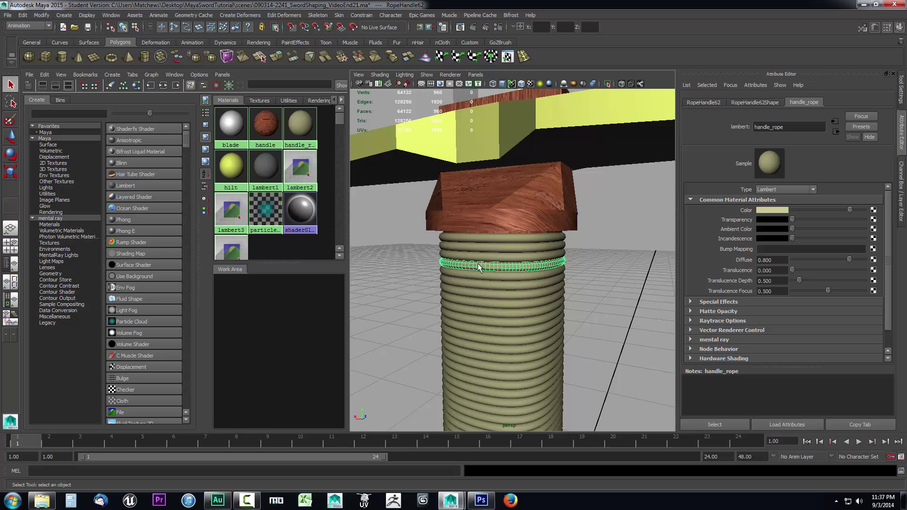
# Examine the handle_rope material's colour using the RGB, 0 to 255 display mode
pyautogui.click(766, 211)
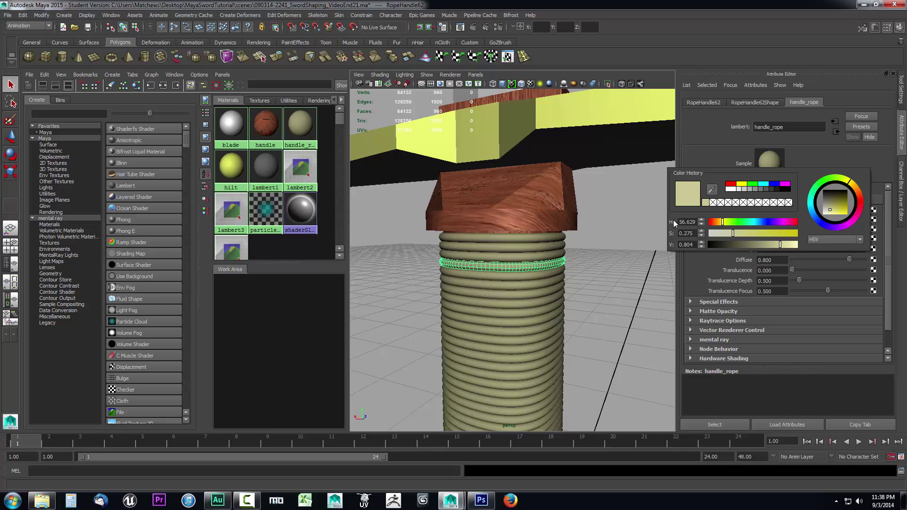
pyautogui.click(829, 242)
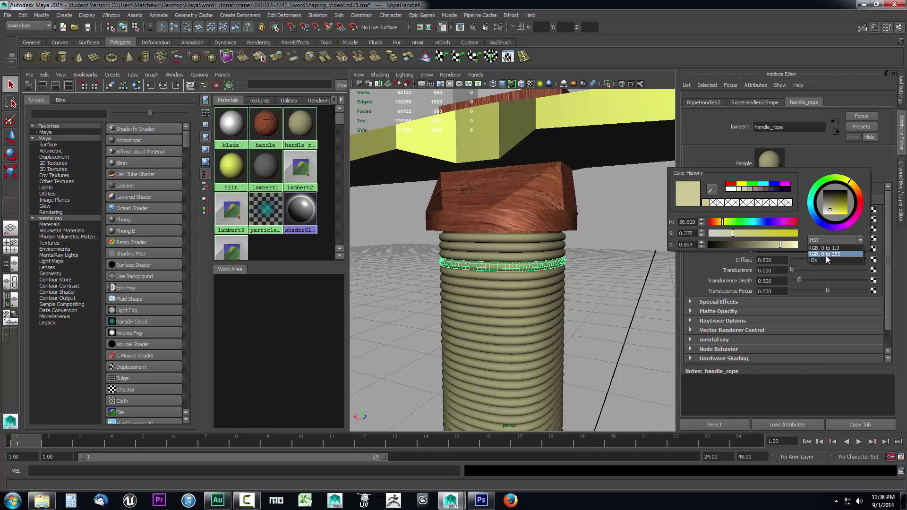
pyautogui.click(826, 256)
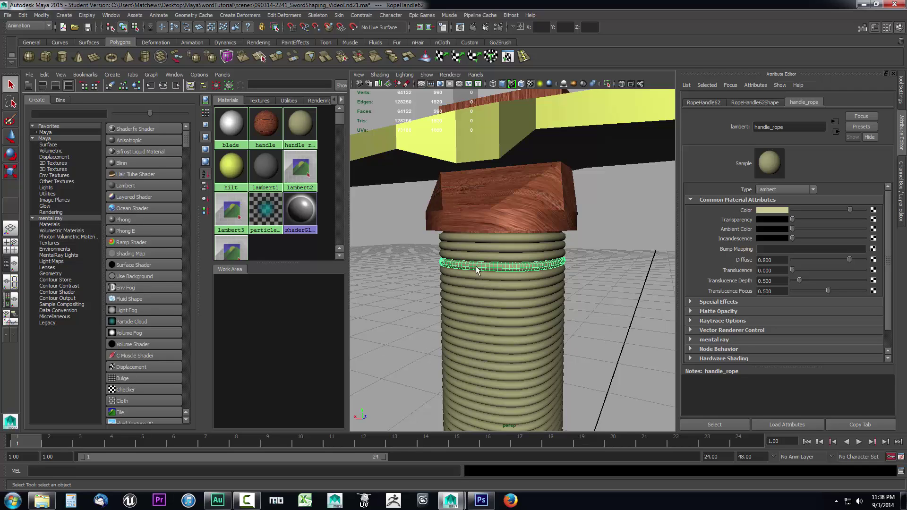
pyautogui.click(780, 210)
# Switch back to Photoshop, confirm the foreground color as RGB 205, 202, 149, and fill the empty Layer 1 with it
pyautogui.click(482, 501)
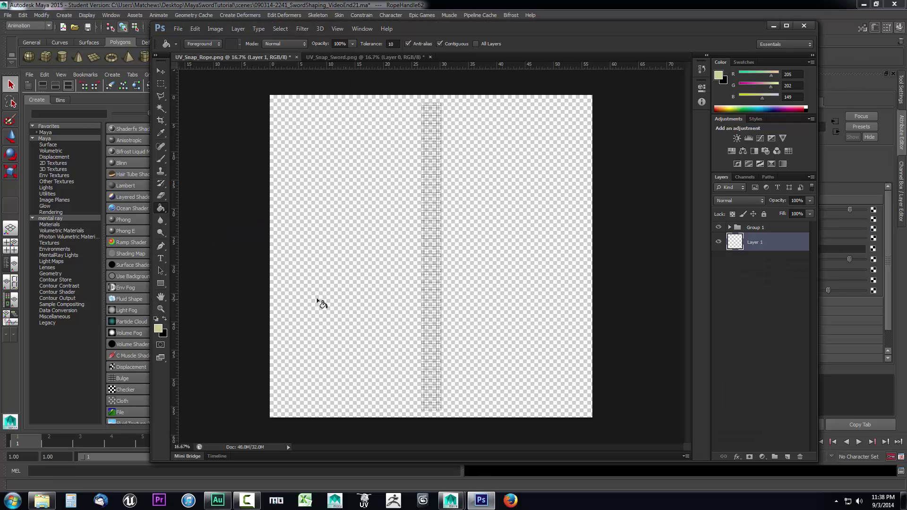
pyautogui.click(159, 330)
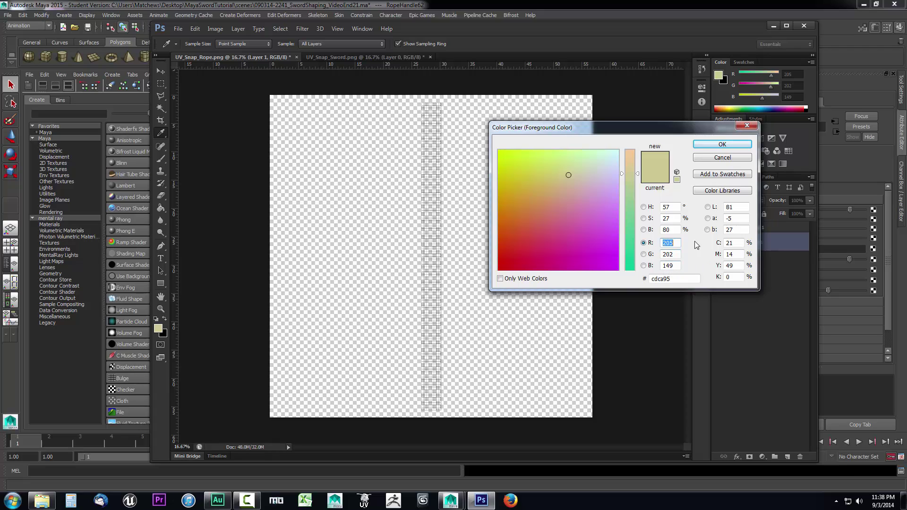
pyautogui.click(718, 145)
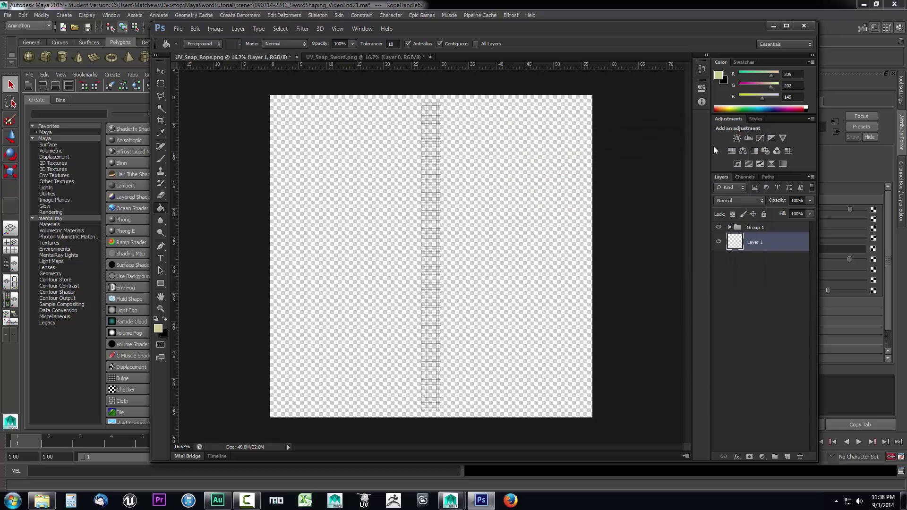
pyautogui.click(501, 242)
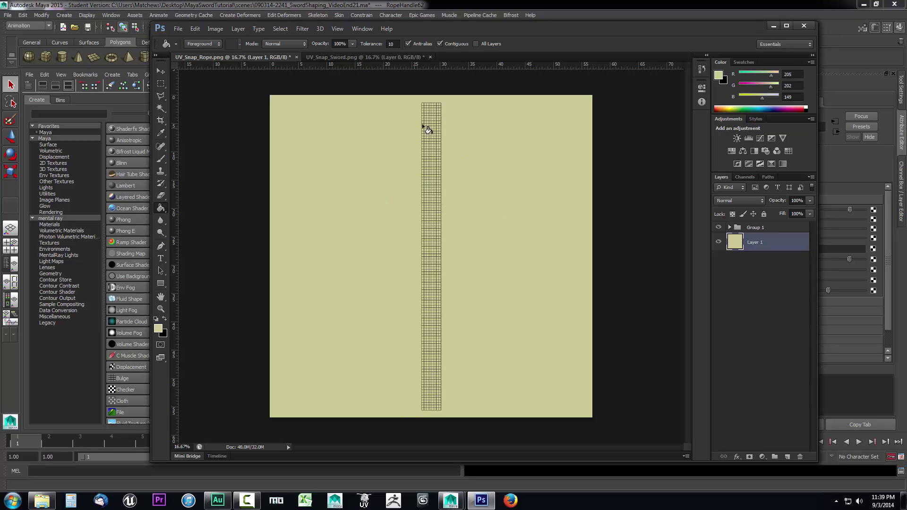
# Lower the opacity of Group 1 to about 37% as a trial, and restore it to 100%
pyautogui.click(767, 232)
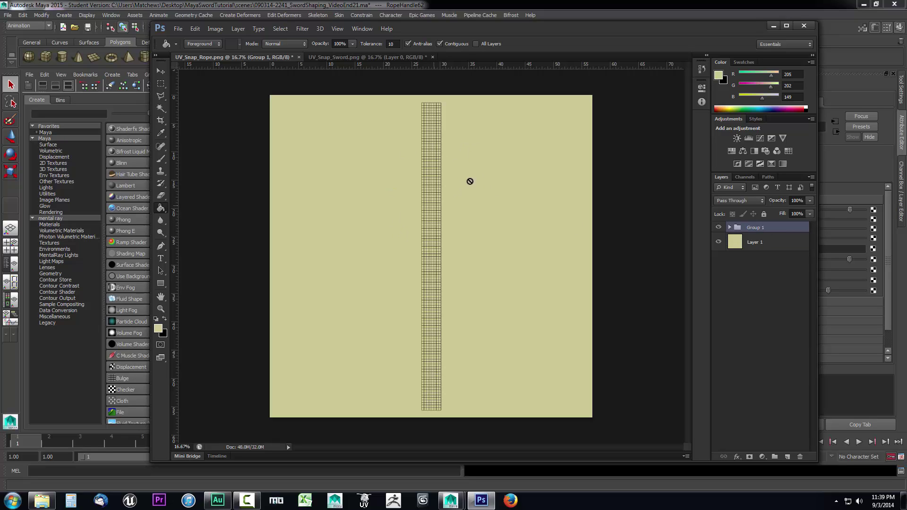
pyautogui.click(809, 201)
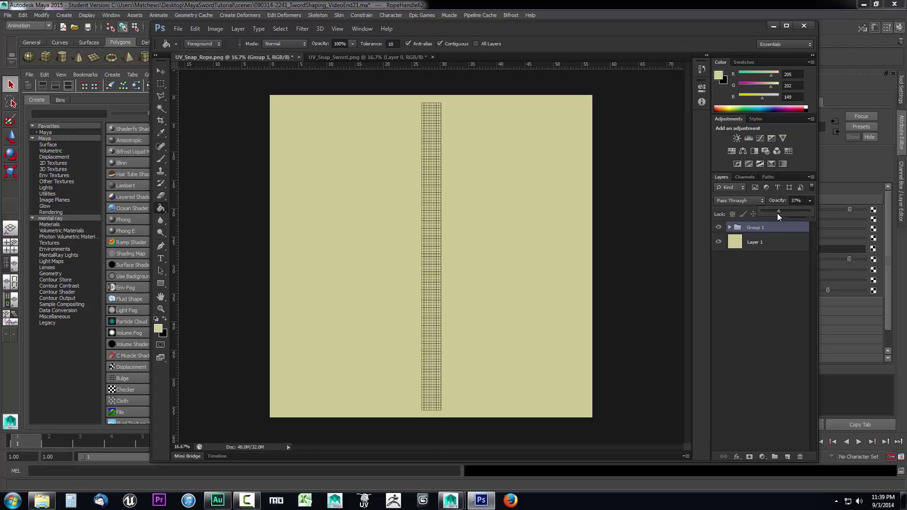
pyautogui.moveTo(778, 213); pyautogui.dragTo(820, 213)
pyautogui.click(811, 200)
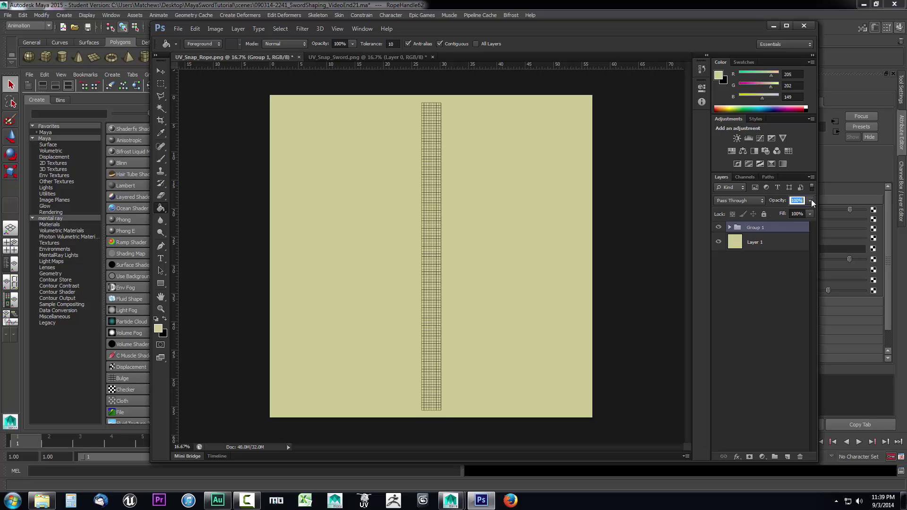
# Add a new empty layer between the UV snapshot group and Layer 1, and select the filled Layer 1
pyautogui.click(765, 242)
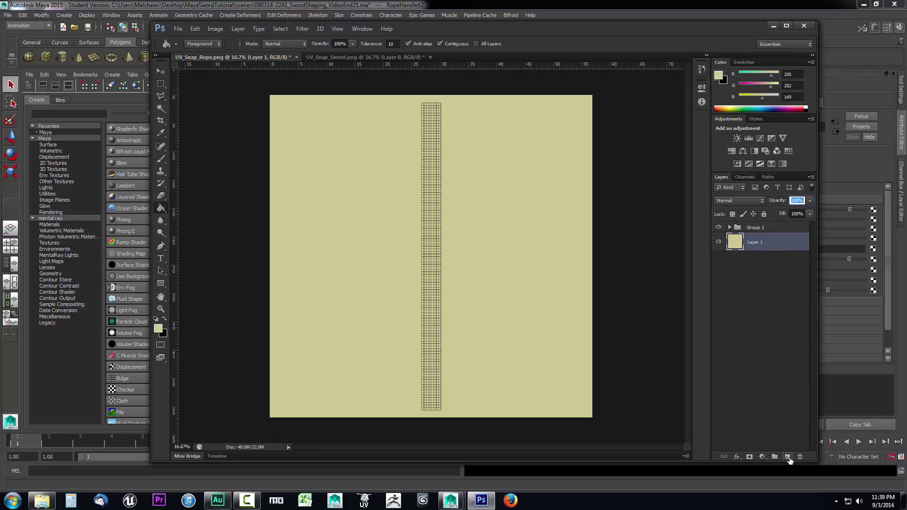
pyautogui.click(788, 457)
pyautogui.doubleClick(756, 242)
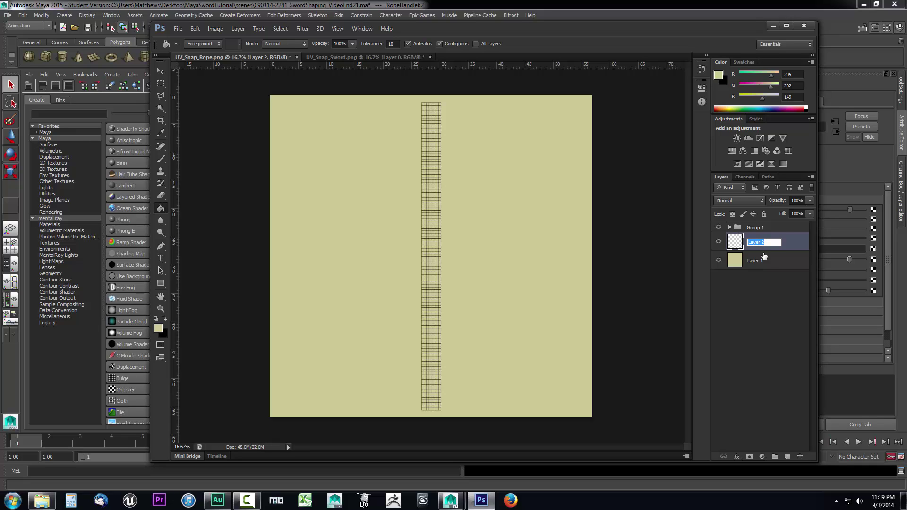
pyautogui.click(764, 256)
pyautogui.click(769, 243)
pyautogui.click(759, 266)
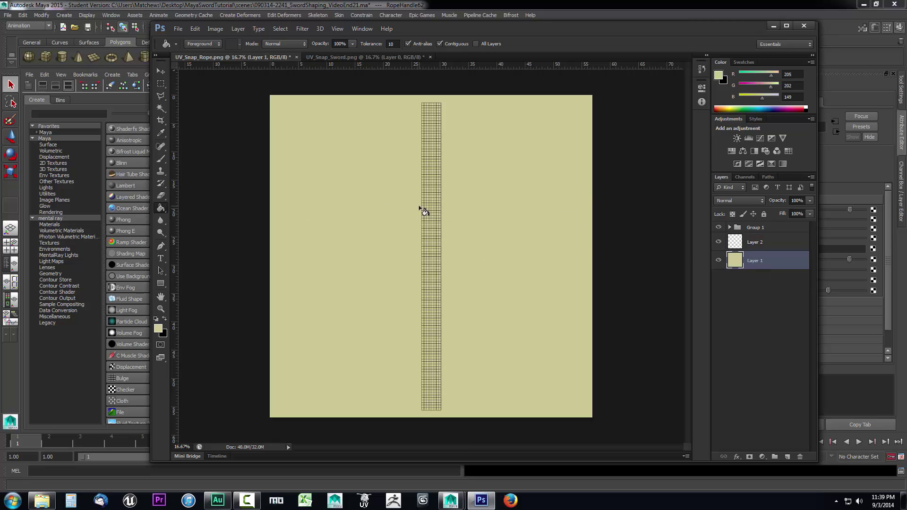
# Select the empty Layer 2 and toggle the visibility of Group 1 to compare the texture with and without the UV wireframe
pyautogui.click(760, 246)
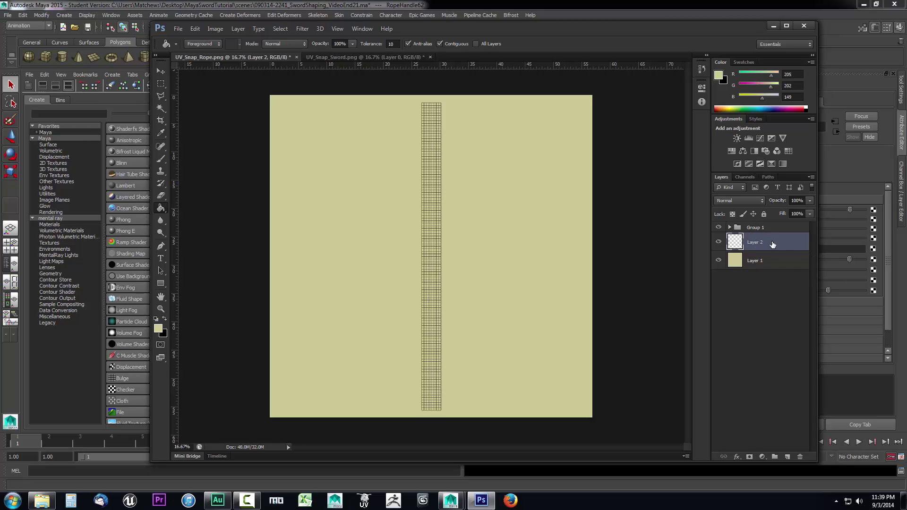
pyautogui.click(719, 228)
pyautogui.click(719, 228)
pyautogui.click(719, 229)
pyautogui.click(719, 228)
pyautogui.click(719, 228)
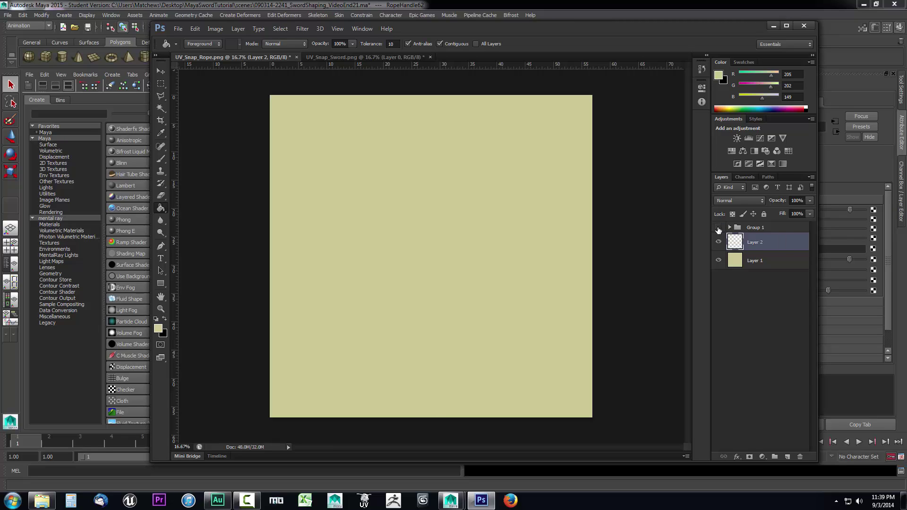
pyautogui.click(719, 228)
pyautogui.click(719, 228)
pyautogui.click(718, 228)
pyautogui.click(719, 228)
pyautogui.click(719, 229)
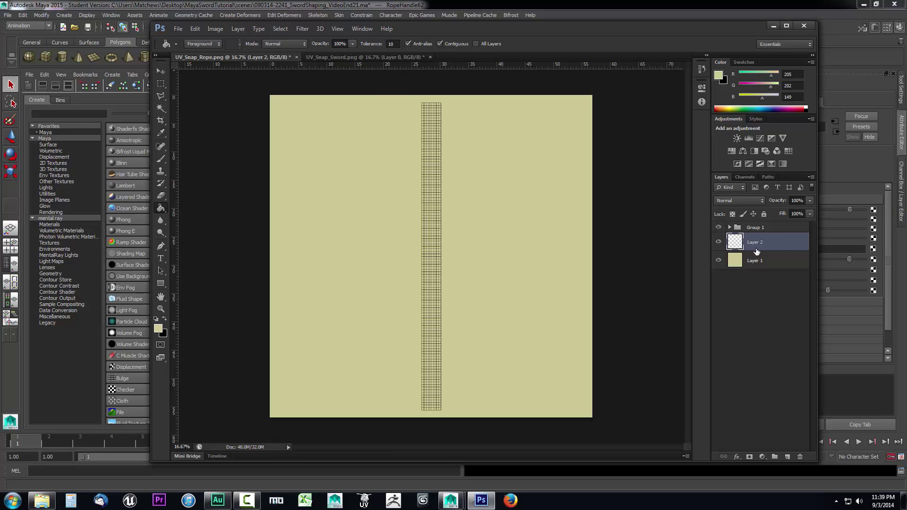
# In the UV_Snap_Sword.png document, duplicate the UV snapshot Layer 0 three times with the default names
pyautogui.click(349, 58)
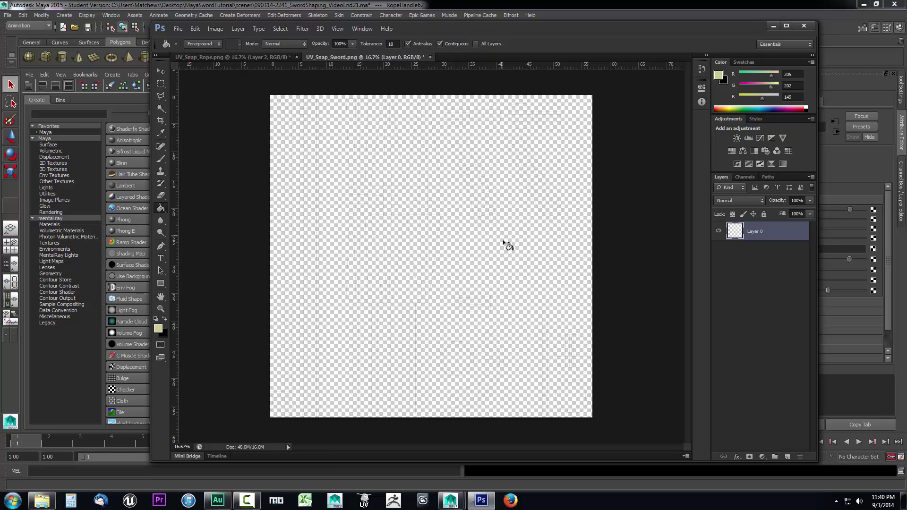
pyautogui.rightClick(756, 234)
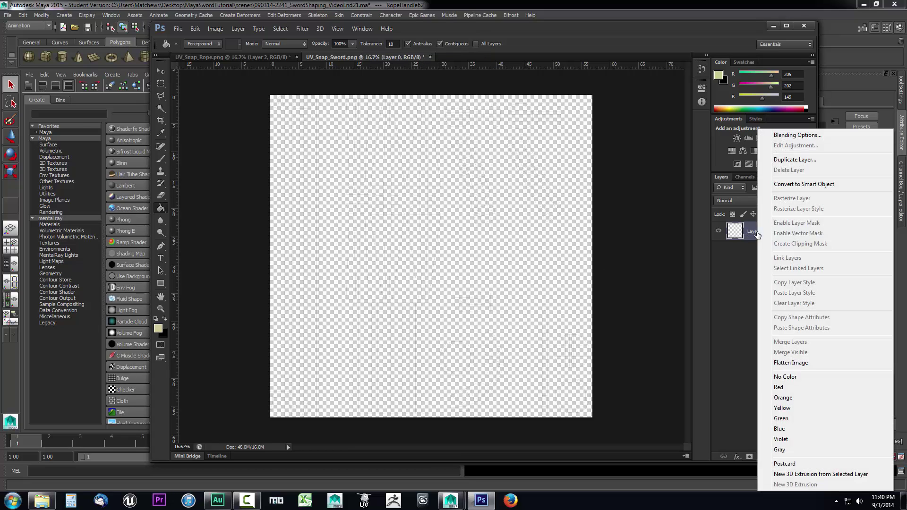
pyautogui.click(769, 159)
pyautogui.press('Return')
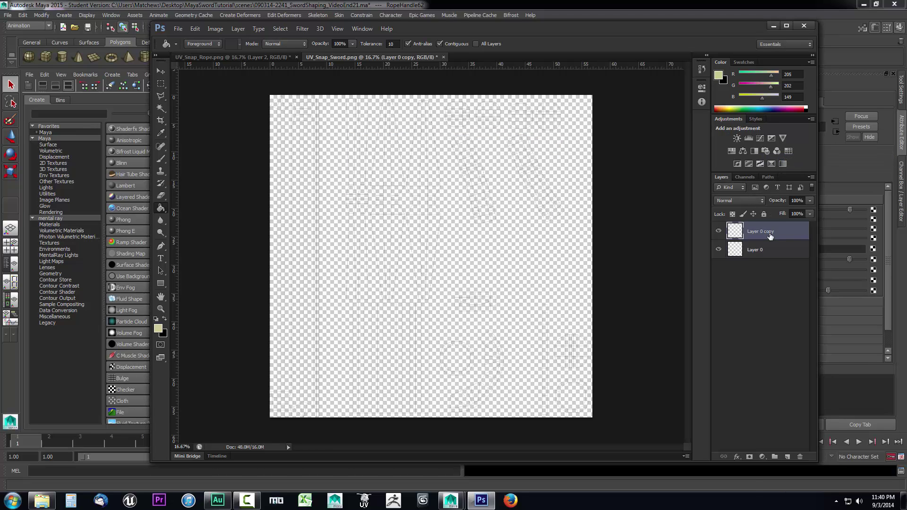
pyautogui.rightClick(770, 233)
pyautogui.click(798, 159)
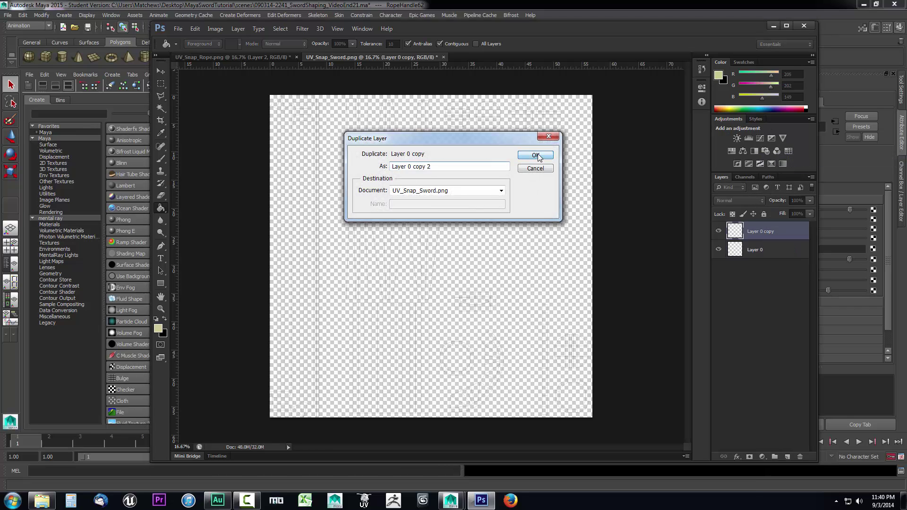
pyautogui.click(532, 154)
pyautogui.rightClick(758, 231)
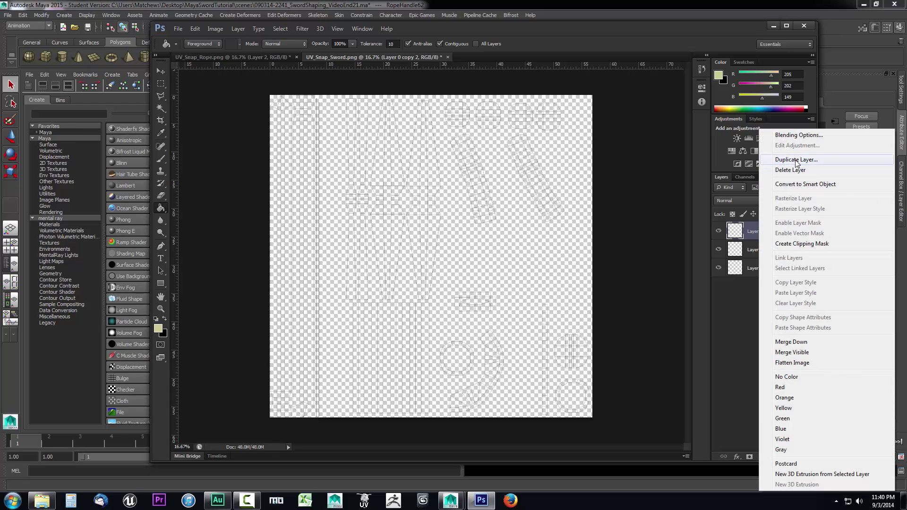
pyautogui.click(762, 160)
pyautogui.click(532, 154)
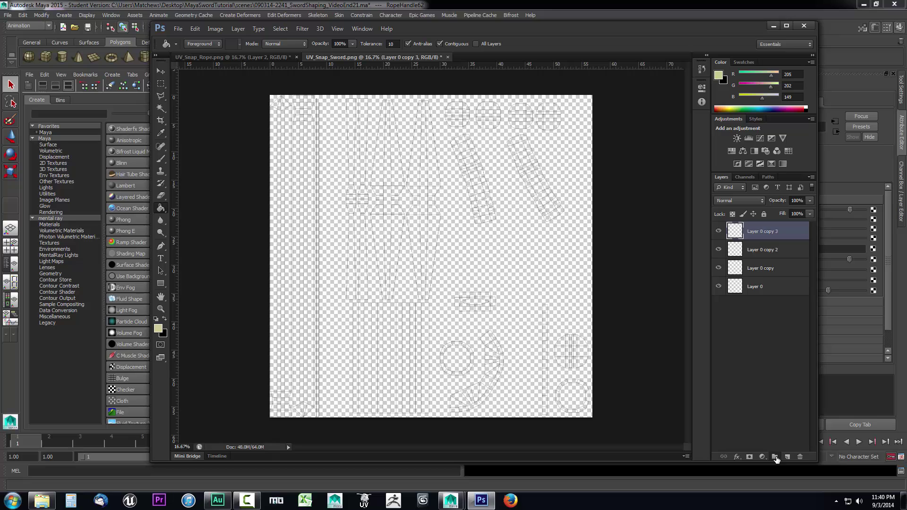
# Place all four UV snapshot layers in a new collapsed group, and add a new empty layer beneath it
pyautogui.click(775, 457)
pyautogui.click(768, 243)
pyautogui.keyDown('shift'); pyautogui.click(769, 303); pyautogui.keyUp('shift')
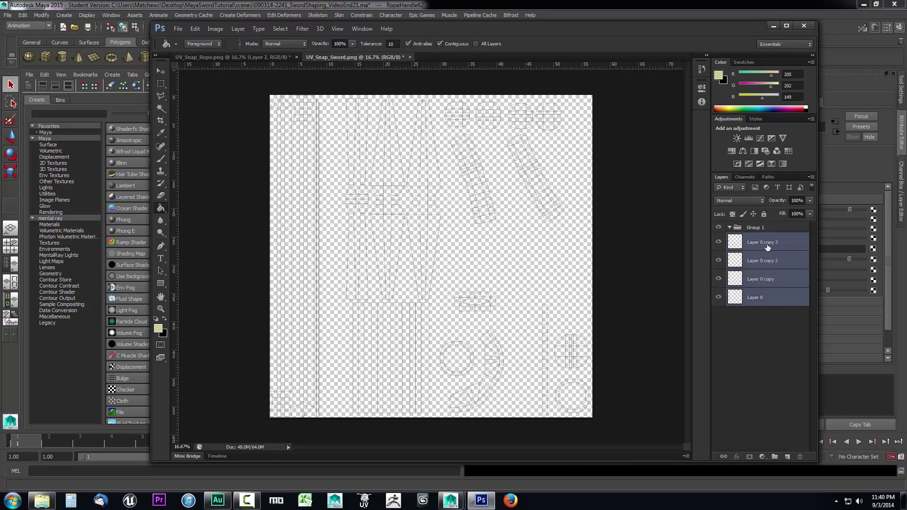
pyautogui.moveTo(766, 240); pyautogui.dragTo(758, 229)
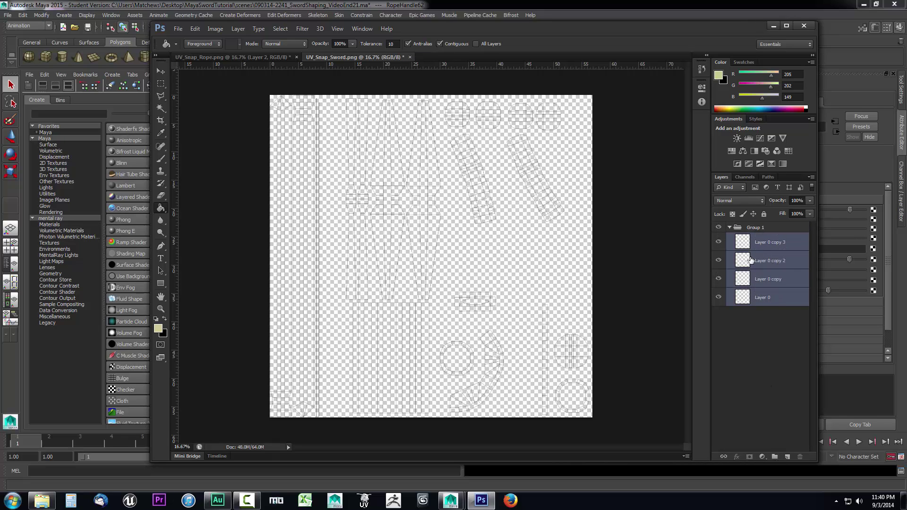
pyautogui.click(731, 227)
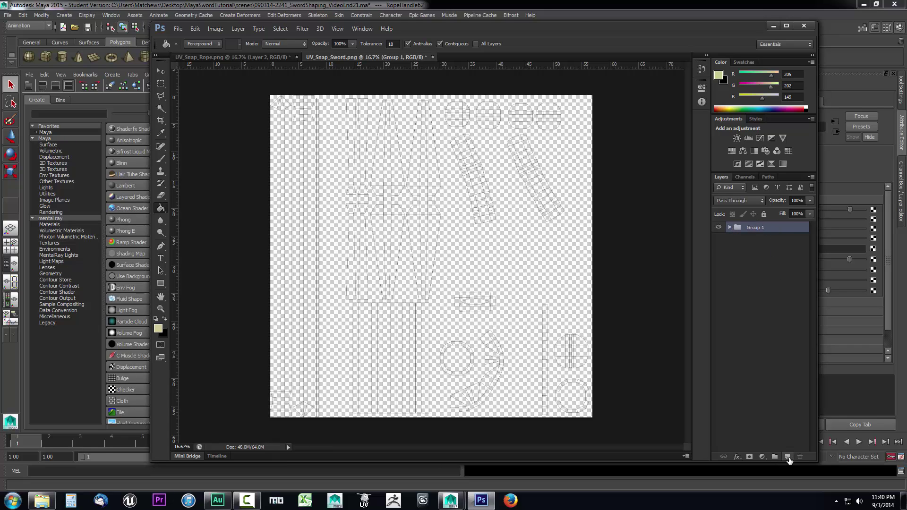
pyautogui.click(788, 461)
pyautogui.moveTo(766, 229); pyautogui.dragTo(766, 257)
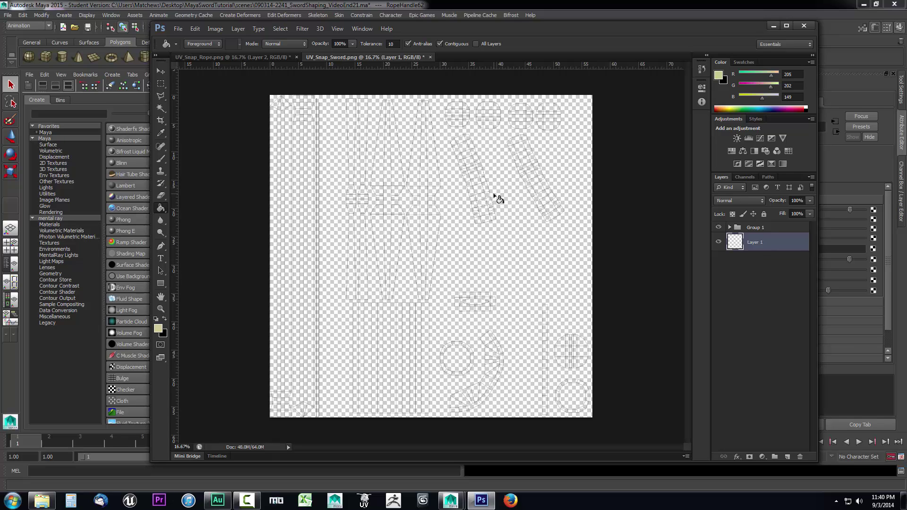
# In UV_Snap_Sword.png, select the full-height strip covering the blade UVs along the canvas's left edge with the Rectangular Marquee
pyautogui.click(245, 57)
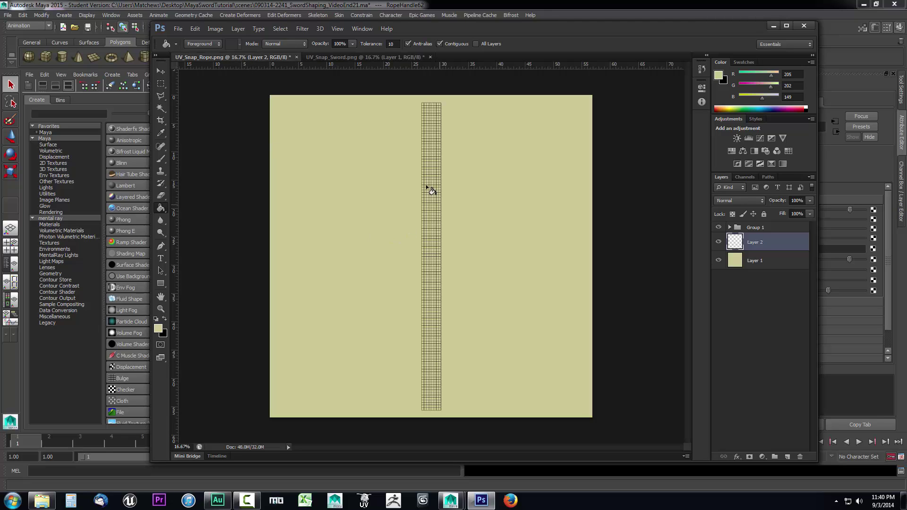
pyautogui.click(350, 58)
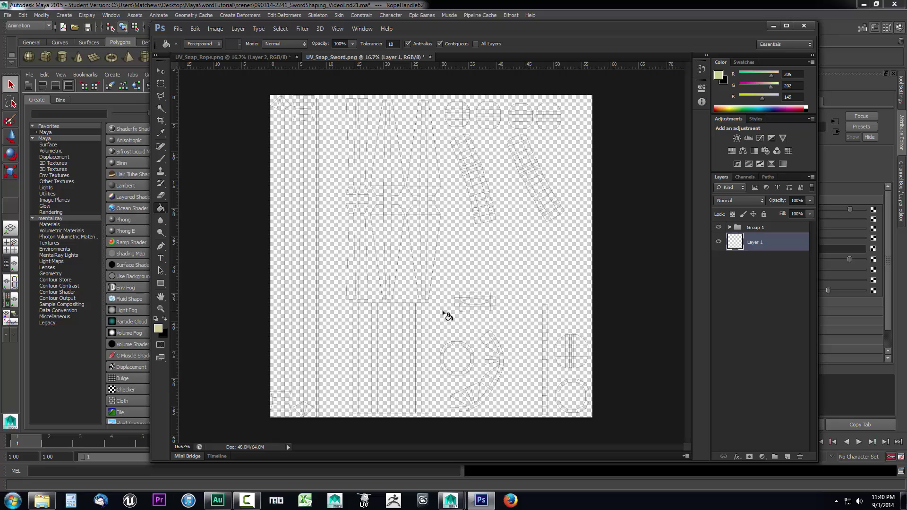
pyautogui.click(161, 85)
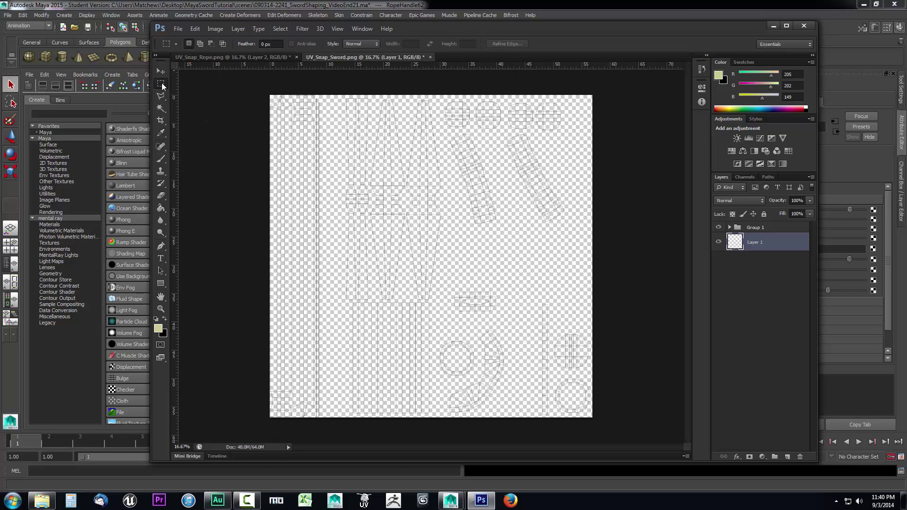
pyautogui.moveTo(260, 86); pyautogui.dragTo(332, 442)
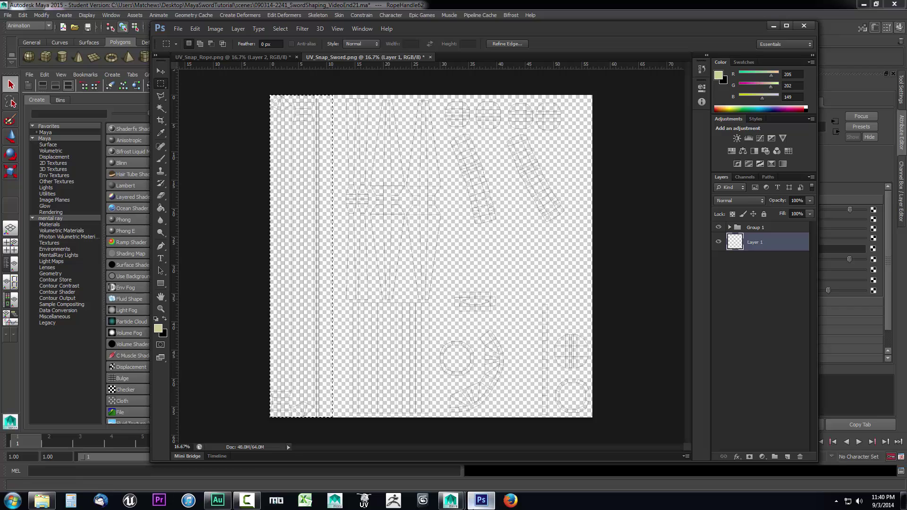
# Switch to Maya and examine the RGB values of the blade material's colour
pyautogui.click(905, 377)
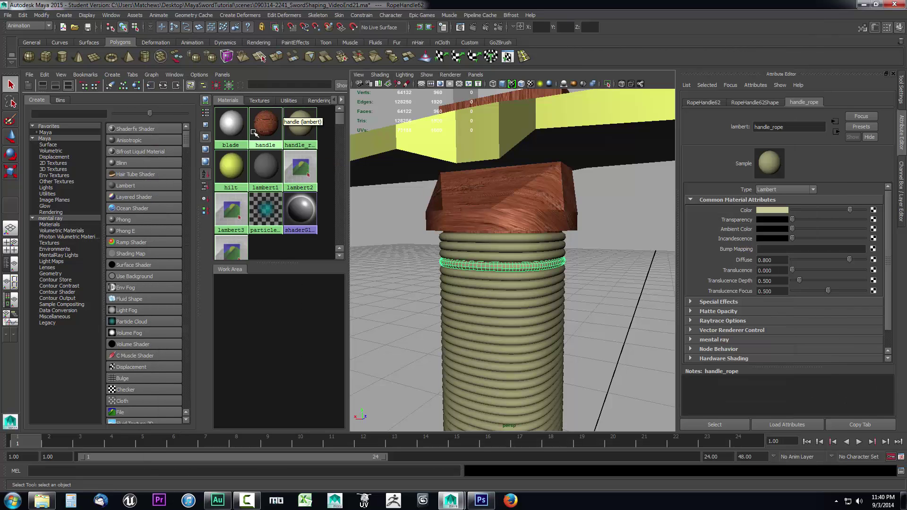
pyautogui.click(230, 129)
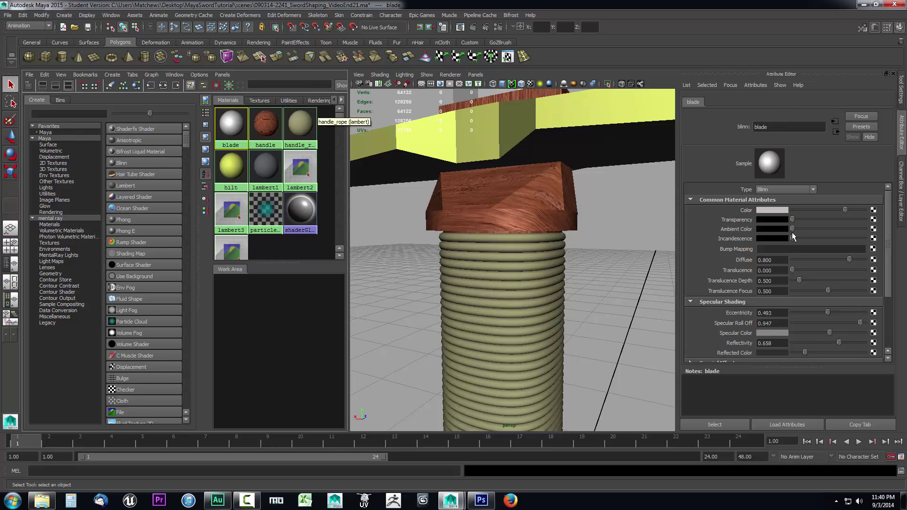
pyautogui.click(764, 211)
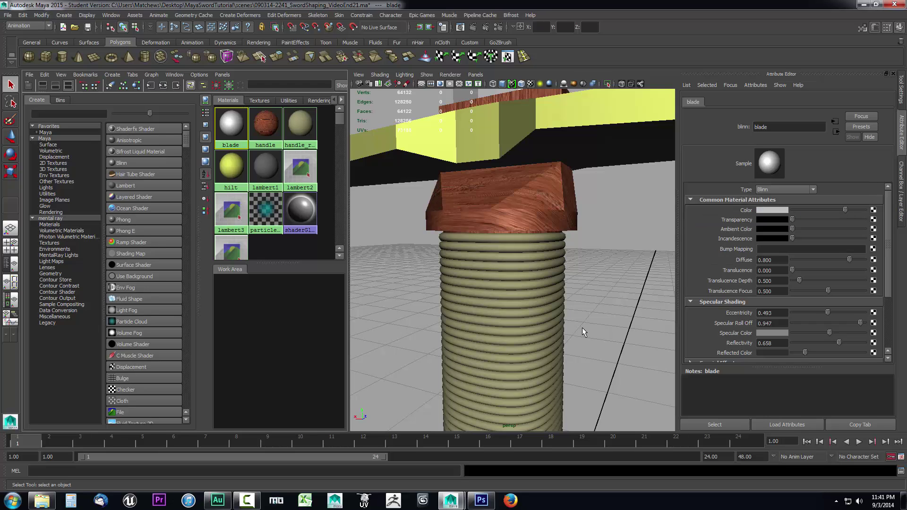
# Switch back to Photoshop, set the foreground color to RGB 190, 190, 190, and fill the selected blade strip on Layer 1
pyautogui.click(481, 501)
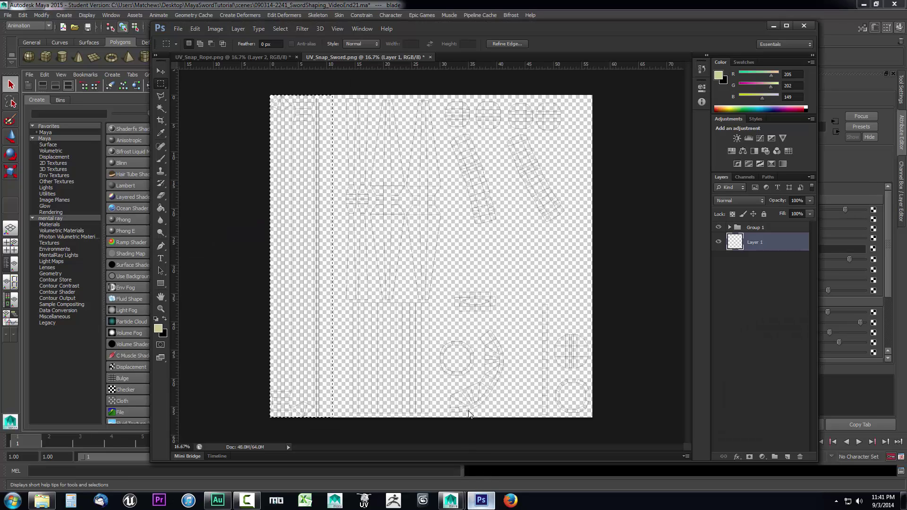
pyautogui.click(158, 329)
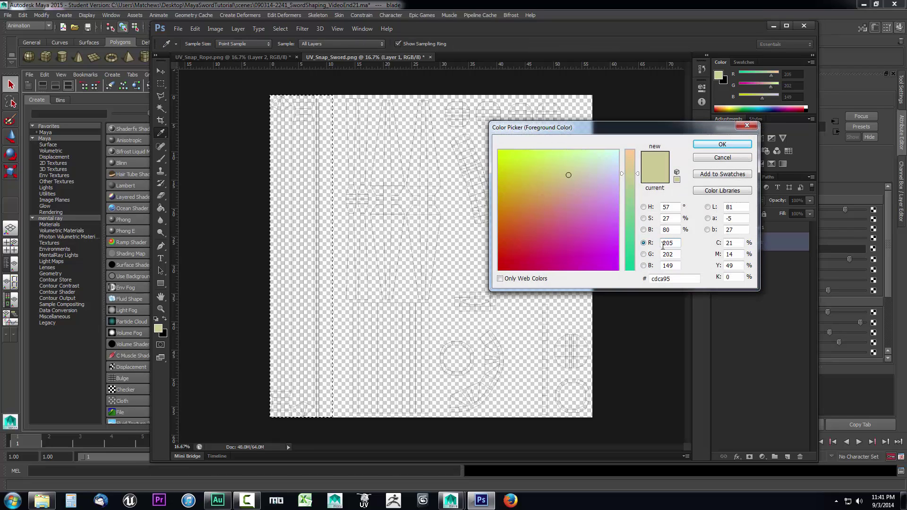
pyautogui.write('190')
pyautogui.press('Tab')
pyautogui.write('190')
pyautogui.press('Tab')
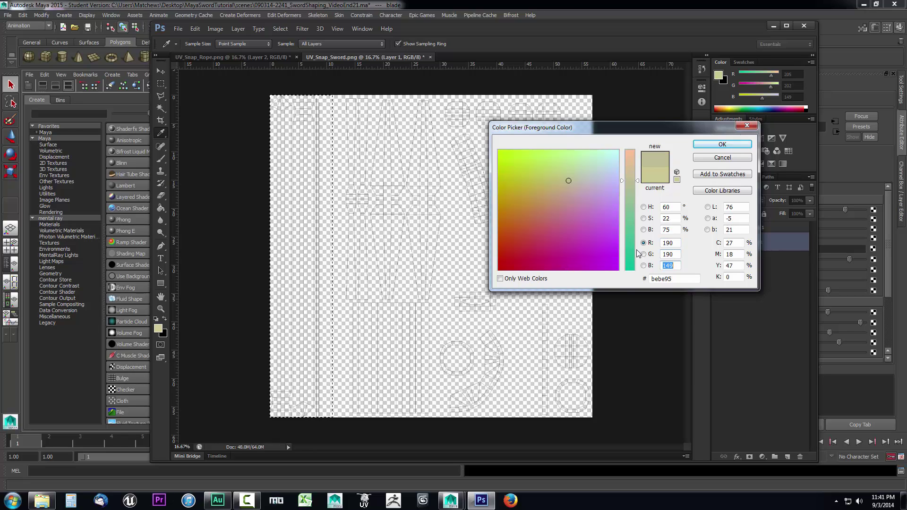
pyautogui.write('190')
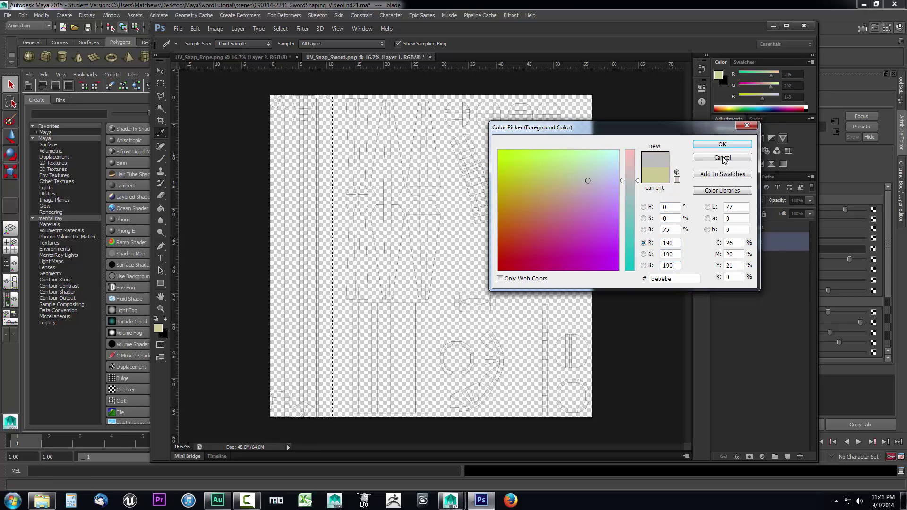
pyautogui.click(704, 145)
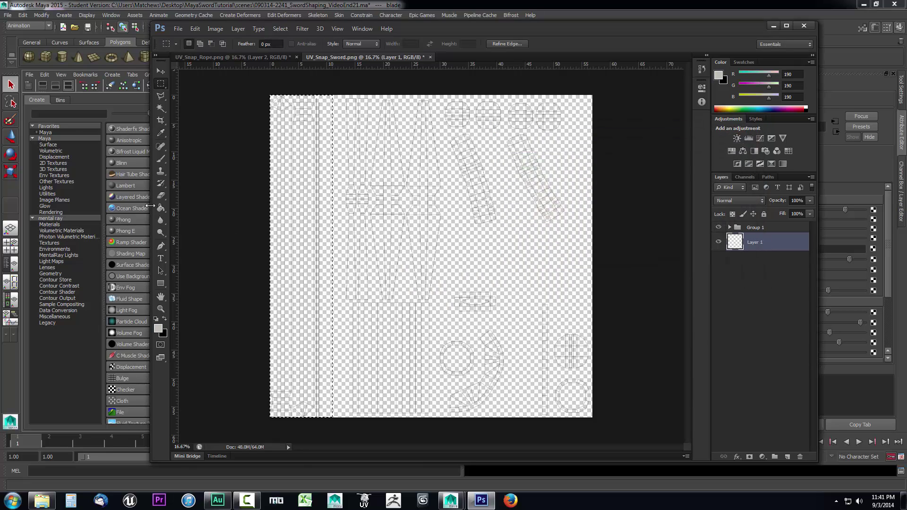
pyautogui.click(161, 209)
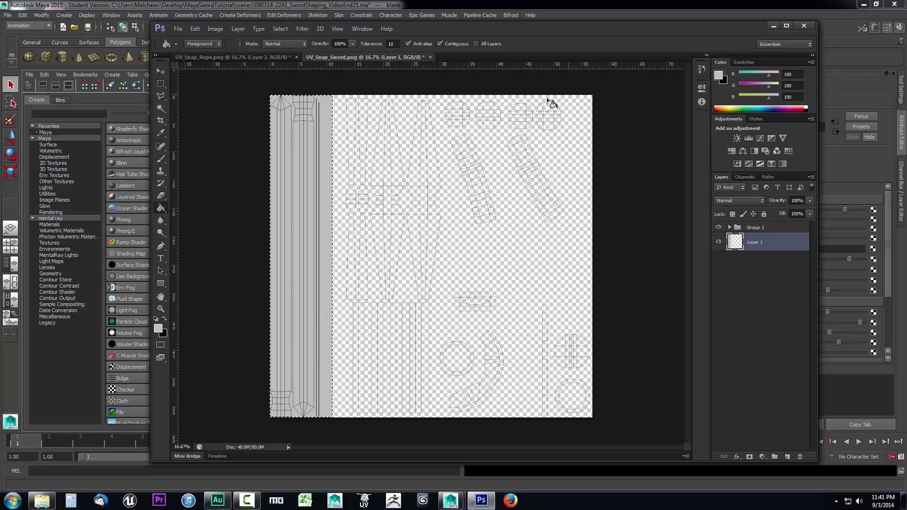
# Marquee-select the unfilled upper area of the canvas, from the blade strip to the right edge and about two thirds down
pyautogui.click(161, 85)
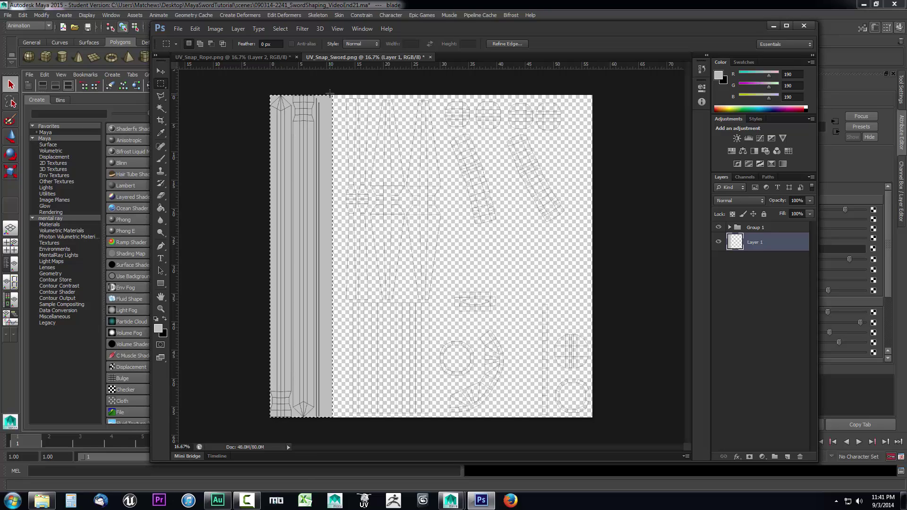
pyautogui.moveTo(372, 142); pyautogui.dragTo(603, 304)
# Switch to Maya and examine the RGB values of the hilt material's colour
pyautogui.hotkey('alt', 'Tab')
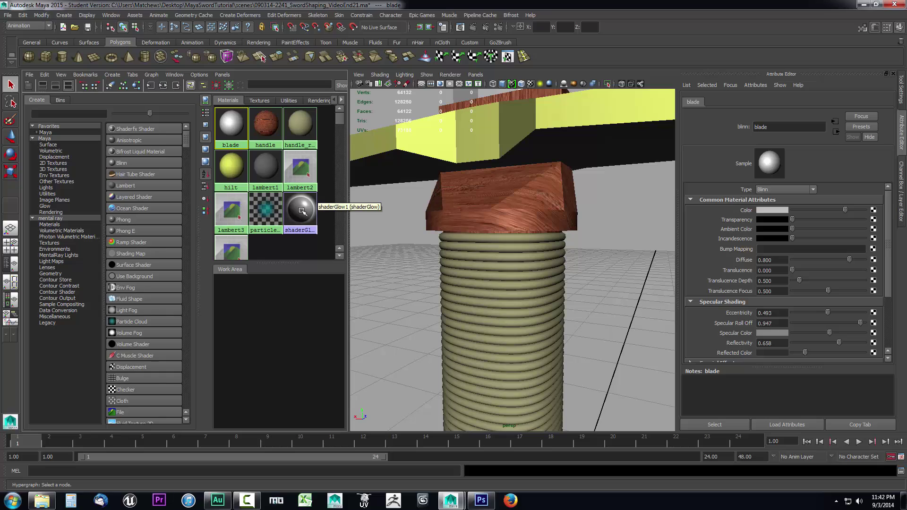
pyautogui.click(237, 173)
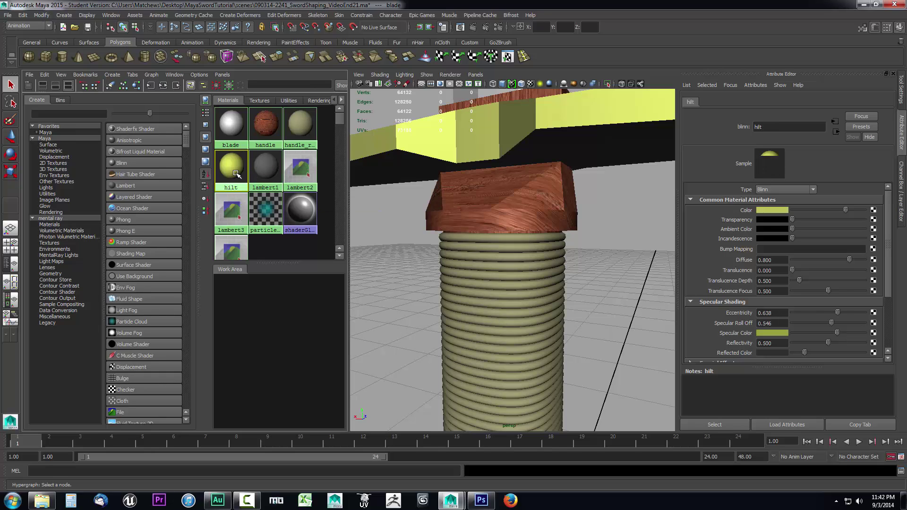
pyautogui.click(775, 211)
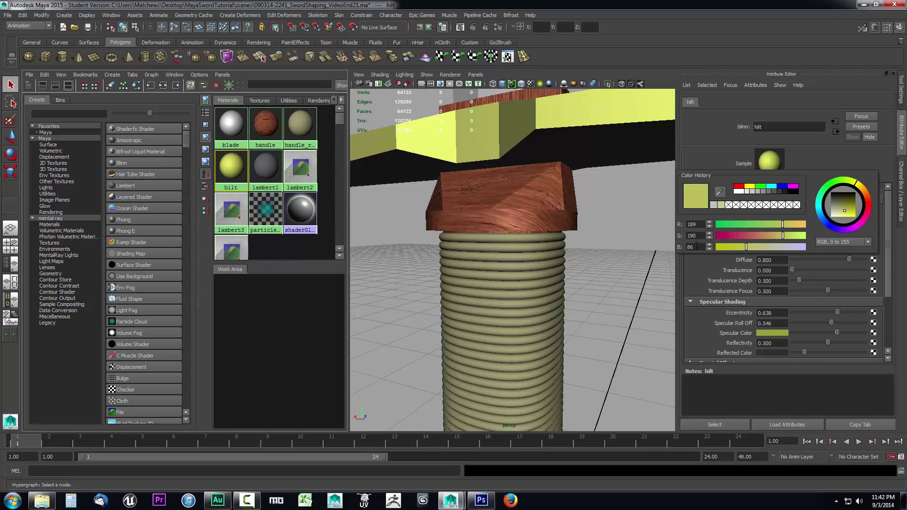
# Switch back to Photoshop and enter red 189 and green 190 for the foreground color in the Color Picker
pyautogui.click(482, 499)
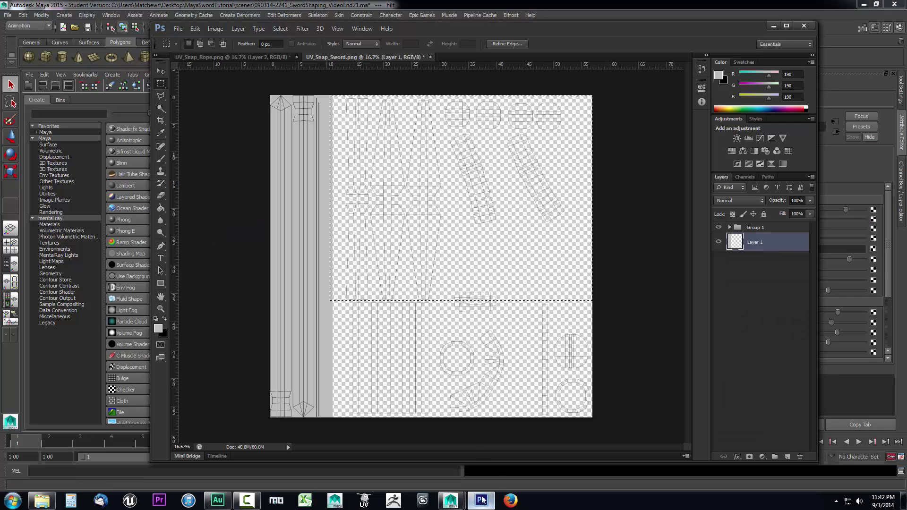
pyautogui.click(160, 330)
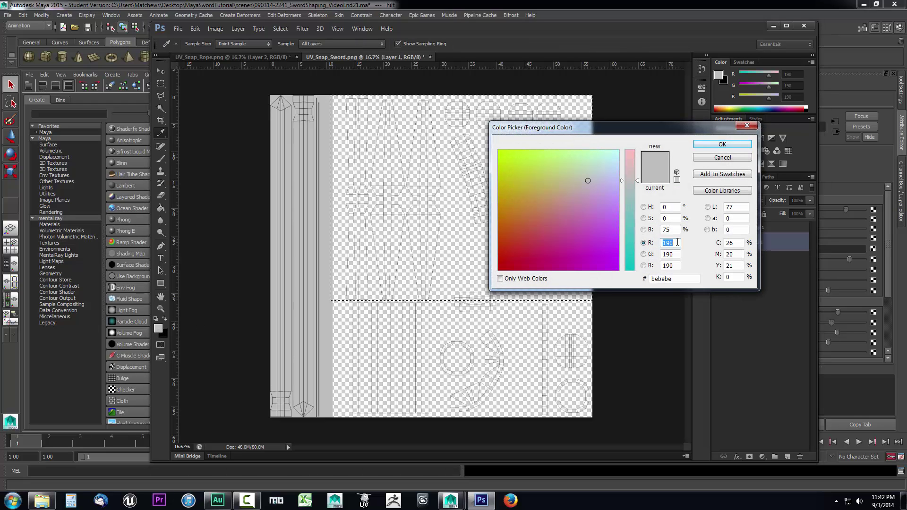
pyautogui.write('189')
pyautogui.press('Tab')
pyautogui.write('1')
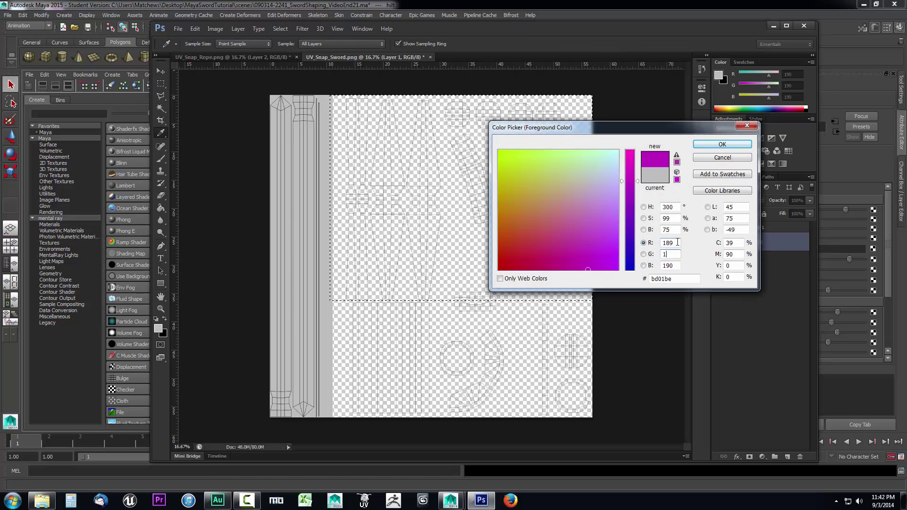
pyautogui.write('90')
pyautogui.press('Tab')
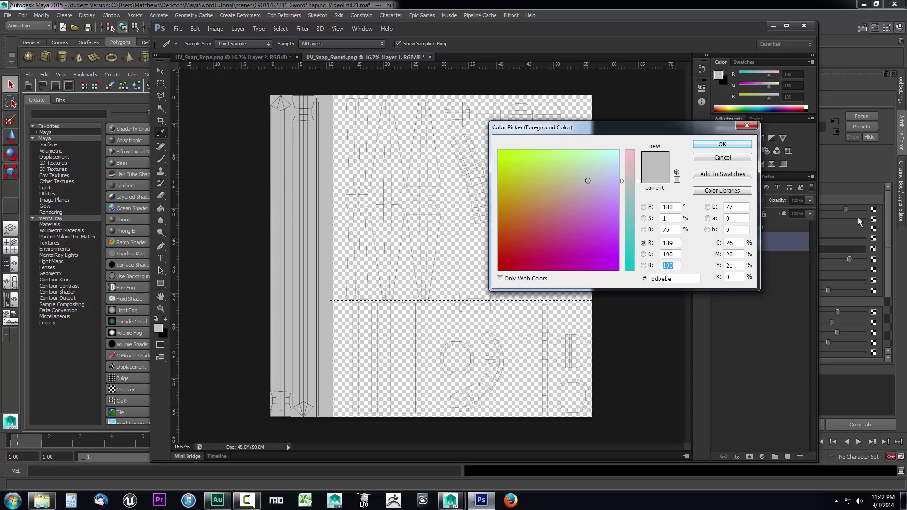
# Return to Maya and check the blue value of the hilt material's colour again
pyautogui.click(858, 217)
pyautogui.click(775, 208)
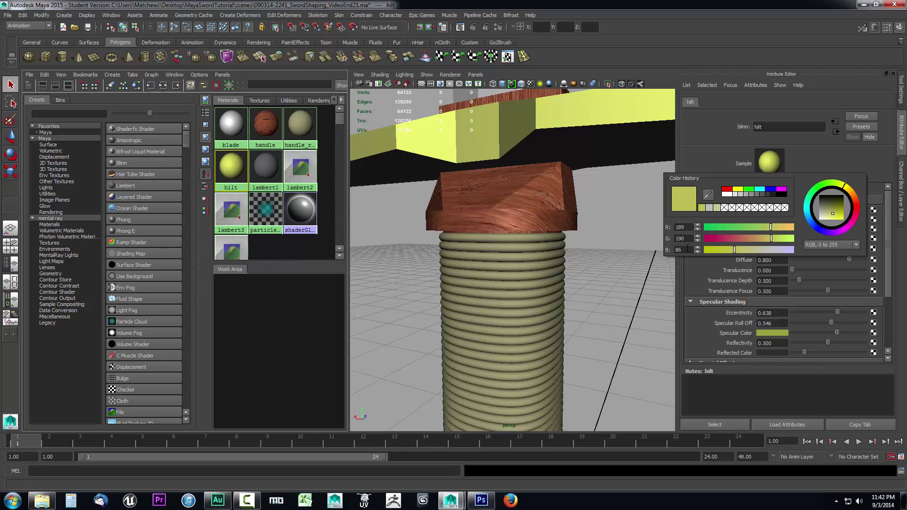
# Switch back to Photoshop, set the foreground color's blue value to 86, and fill the selected hilt area with it
pyautogui.click(495, 503)
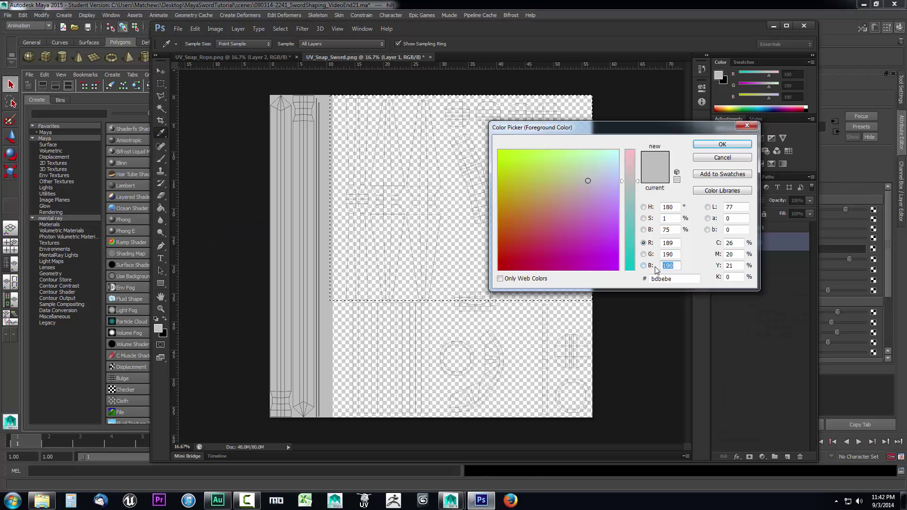
pyautogui.write('86')
pyautogui.press('Return')
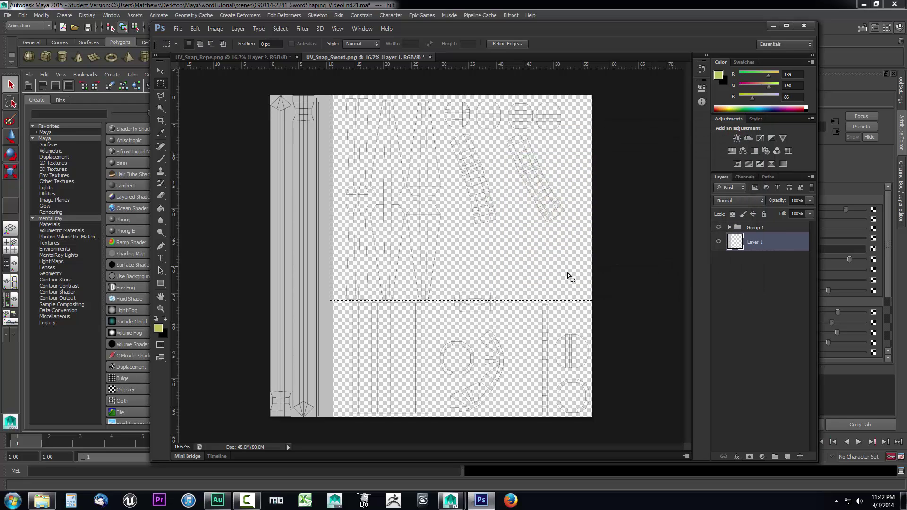
pyautogui.press('m')
pyautogui.click(165, 209)
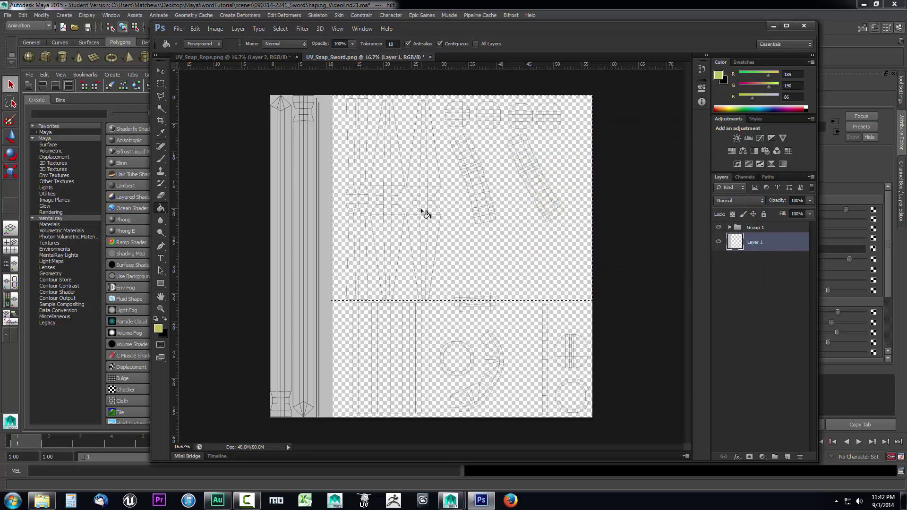
pyautogui.click(424, 213)
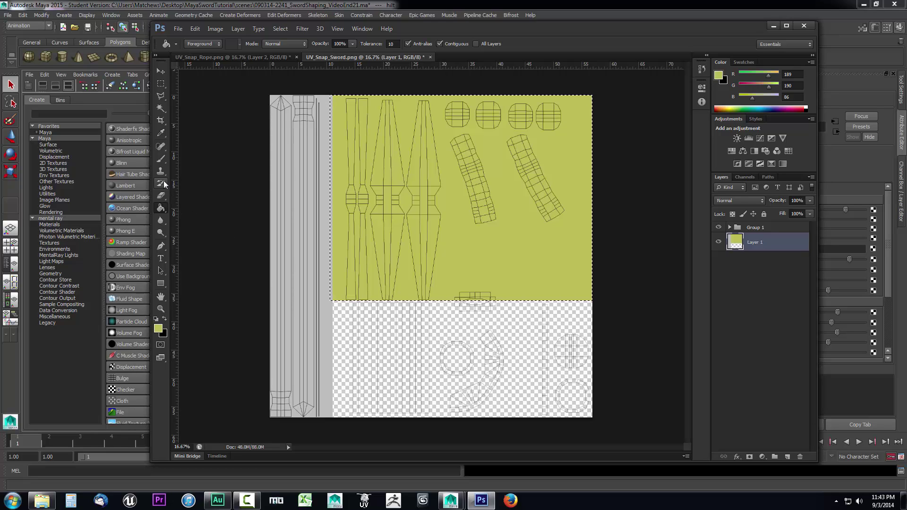
# Set the foreground color to a reddish brown with red 140, green 67 and blue 33
pyautogui.click(159, 330)
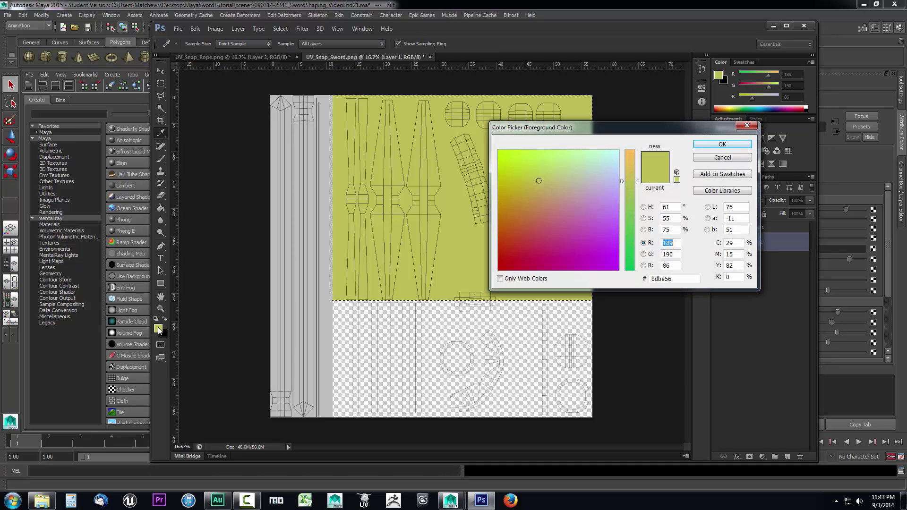
pyautogui.write('654321')
pyautogui.click(675, 256)
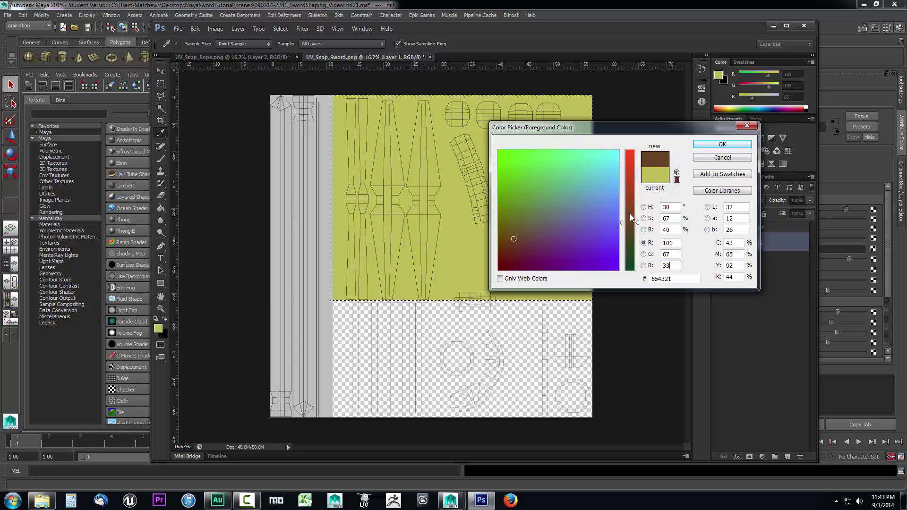
pyautogui.moveTo(630, 214)
pyautogui.mouseDown()
pyautogui.moveTo(630, 197)
pyautogui.moveTo(631, 204)
pyautogui.mouseUp()
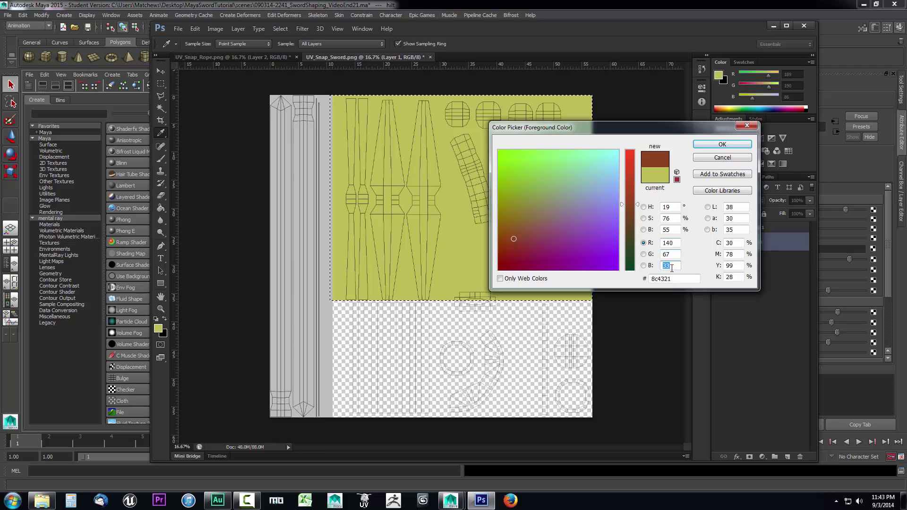
pyautogui.click(722, 144)
# Deselect the hilt area and fill the empty lower part of the canvas with the brown using the Paint Bucket
pyautogui.press('g')
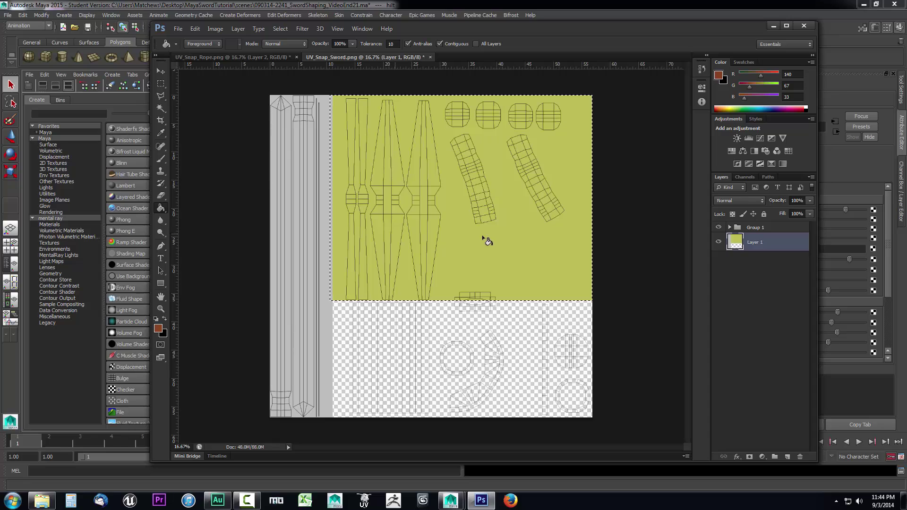
pyautogui.click(160, 85)
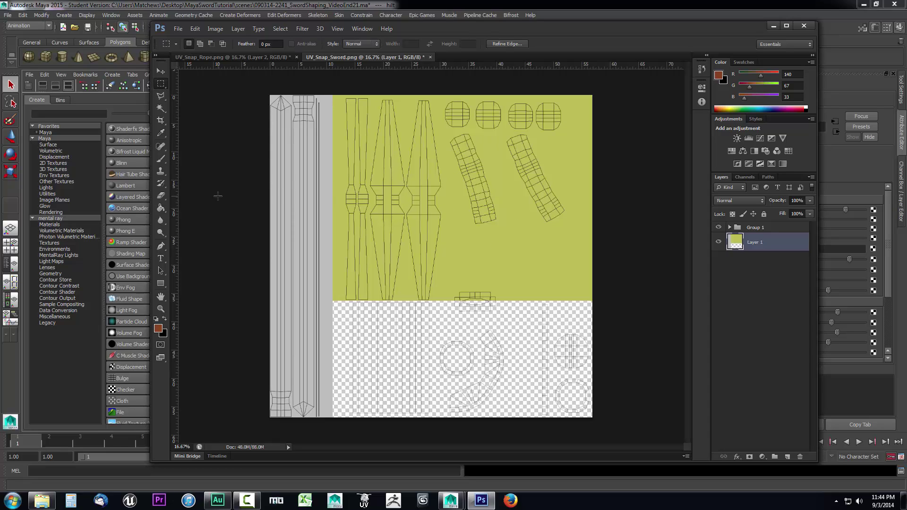
pyautogui.click(473, 183)
pyautogui.click(164, 207)
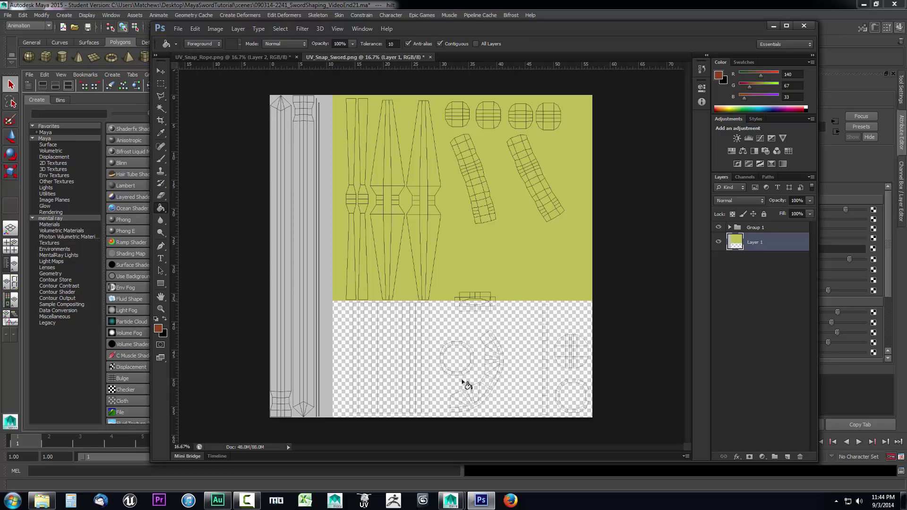
pyautogui.click(478, 388)
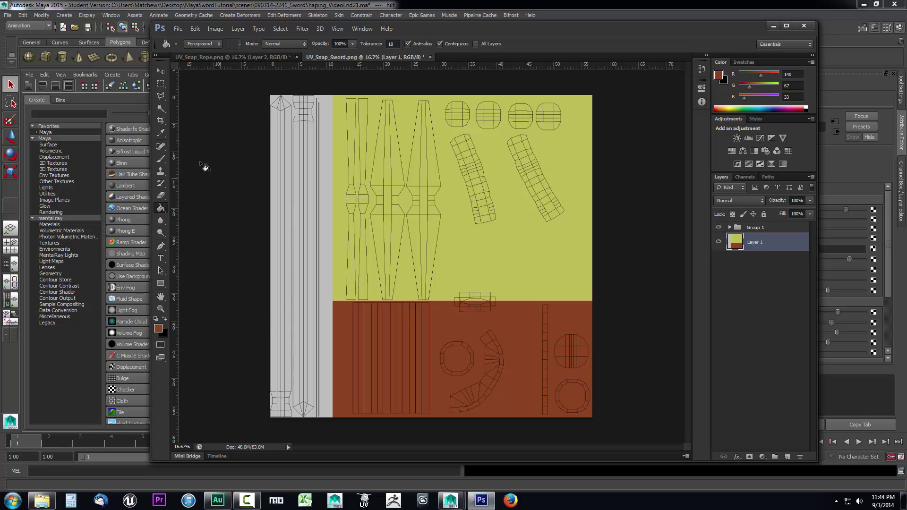
pyautogui.click(163, 84)
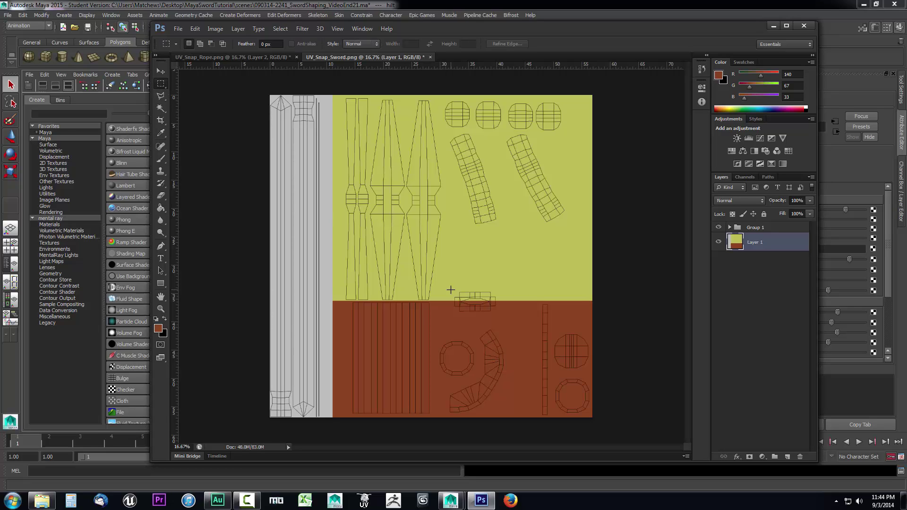
pyautogui.moveTo(451, 290)
pyautogui.mouseDown()
pyautogui.moveTo(503, 314)
pyautogui.moveTo(503, 292)
pyautogui.moveTo(444, 278)
pyautogui.mouseUp()
pyautogui.click(509, 320)
pyautogui.click(473, 299)
# Expand Group 1, select its four UV layers and the Eraser tool, and collapse the group again
pyautogui.click(755, 229)
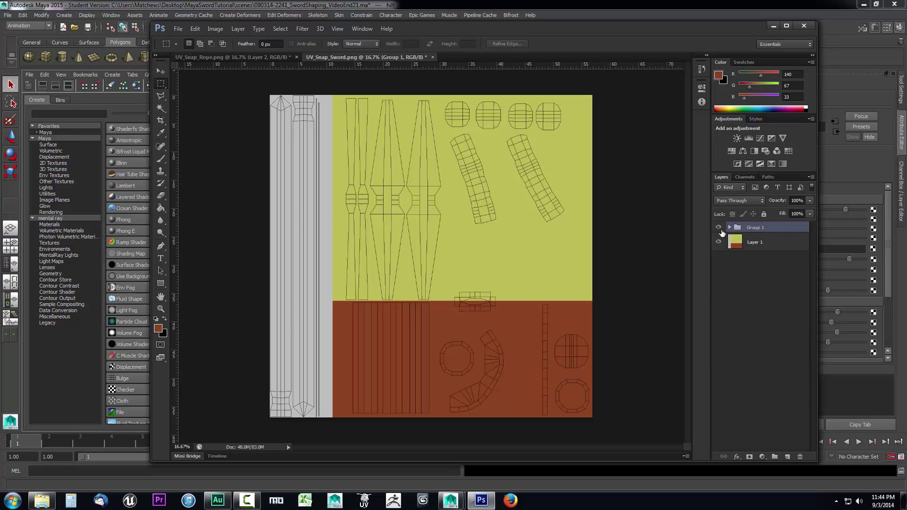
pyautogui.click(730, 227)
pyautogui.click(765, 244)
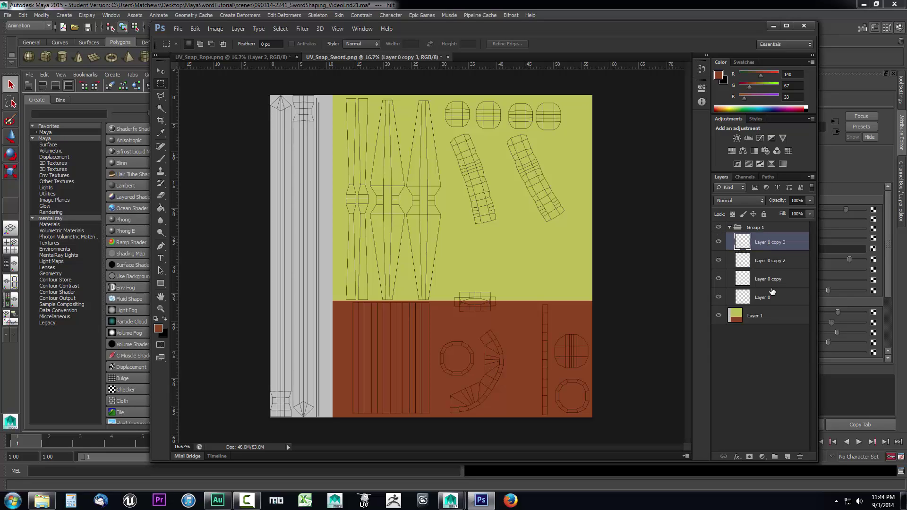
pyautogui.keyDown('shift'); pyautogui.click(772, 295); pyautogui.keyUp('shift')
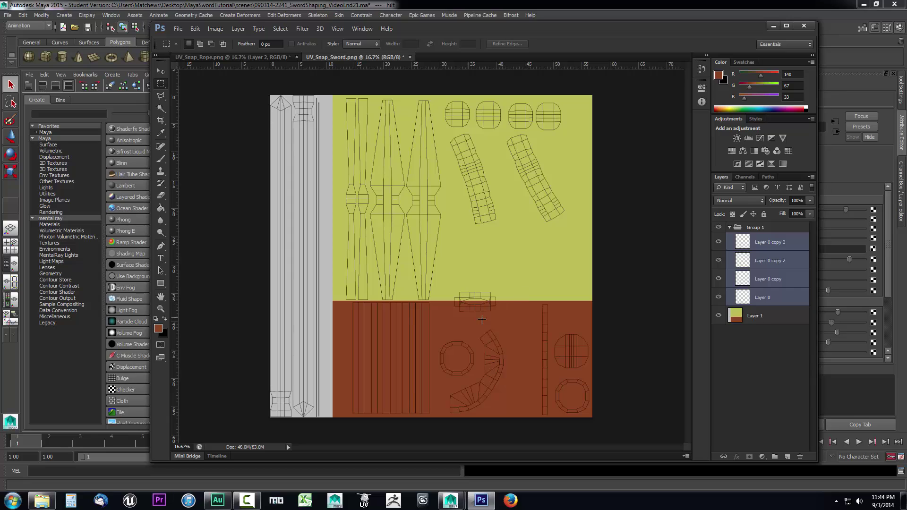
pyautogui.click(161, 195)
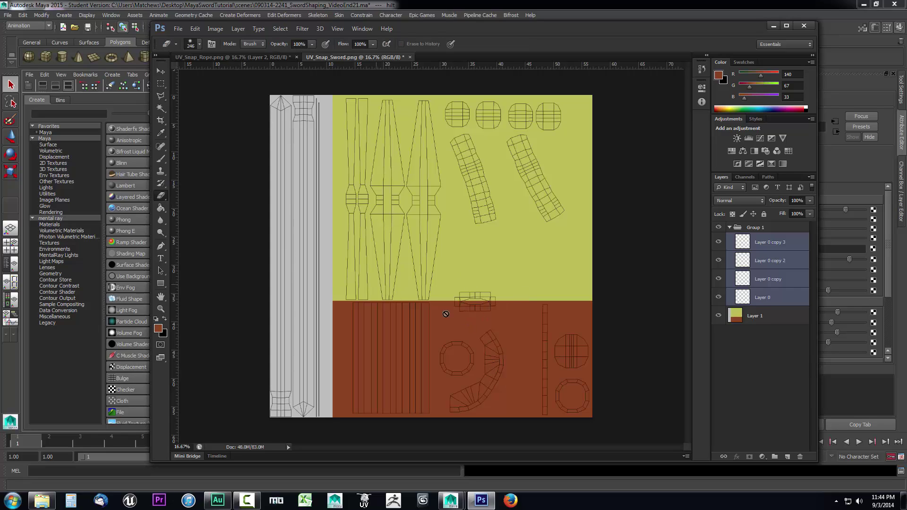
pyautogui.click(761, 245)
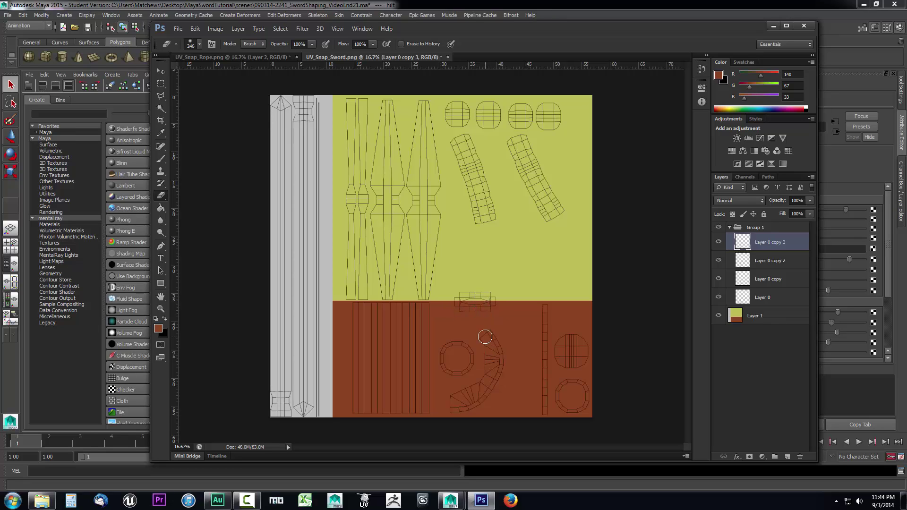
pyautogui.click(729, 227)
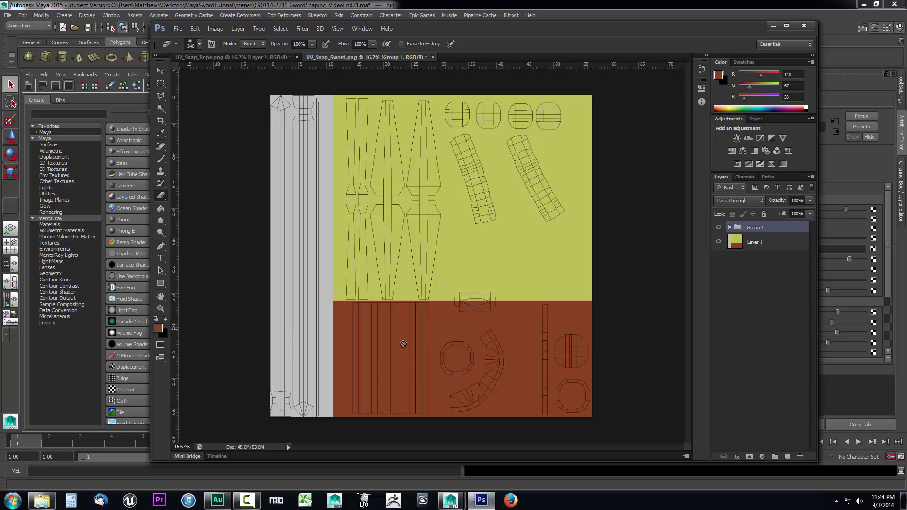
# Rename the color-filled Layer 1 of the sword texture to Background
pyautogui.click(772, 244)
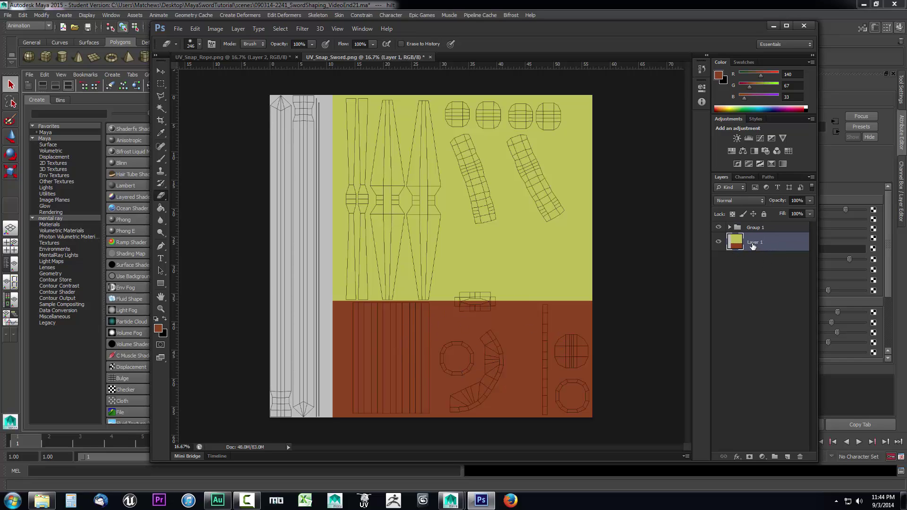
pyautogui.doubleClick(754, 242)
pyautogui.write('Background')
pyautogui.press('Return')
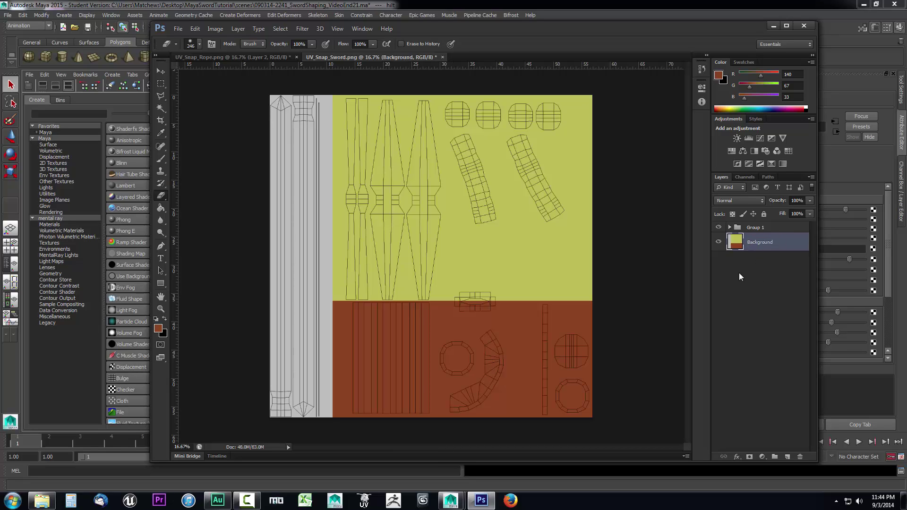
# Switch to the UV_Snap_Rope.png document and rename its color-filled bottom layer to Background
pyautogui.click(256, 57)
pyautogui.doubleClick(764, 262)
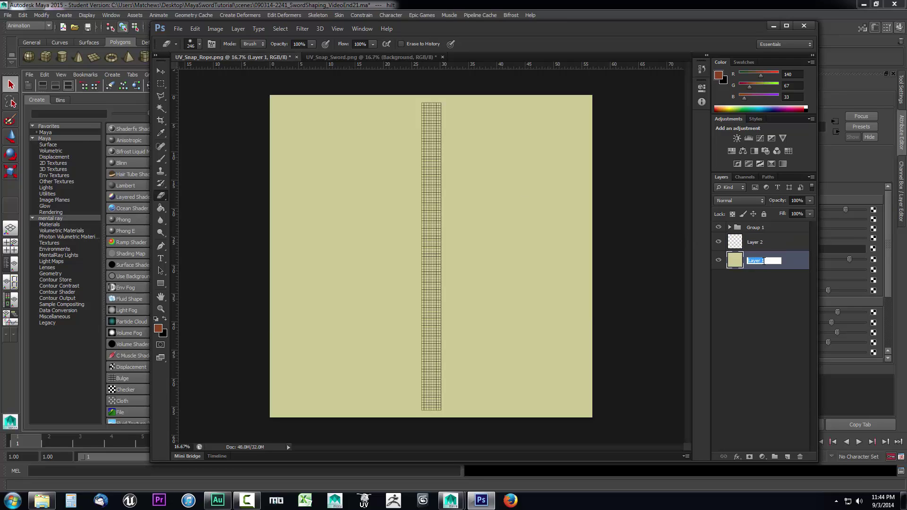
pyautogui.write('Background')
pyautogui.press('Return')
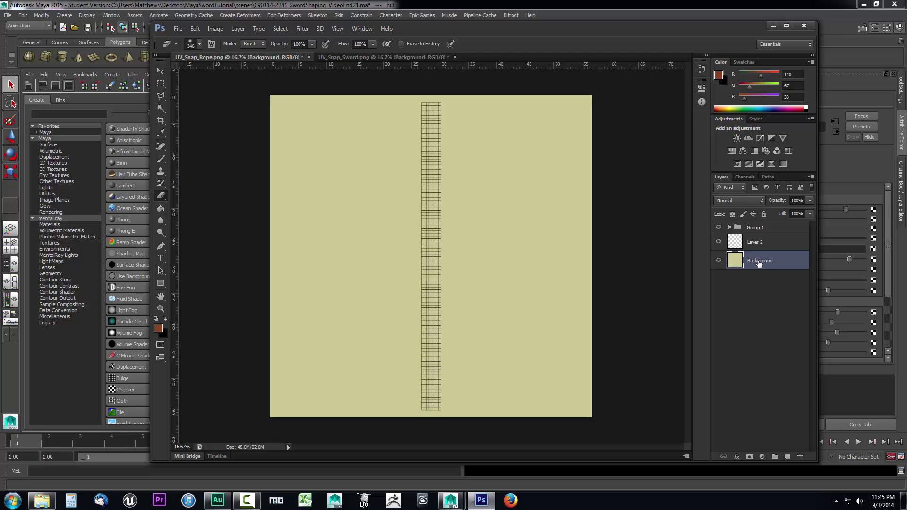
# Rename Group 1 in the rope document to UV Snapshot and leave that group selected
pyautogui.click(782, 242)
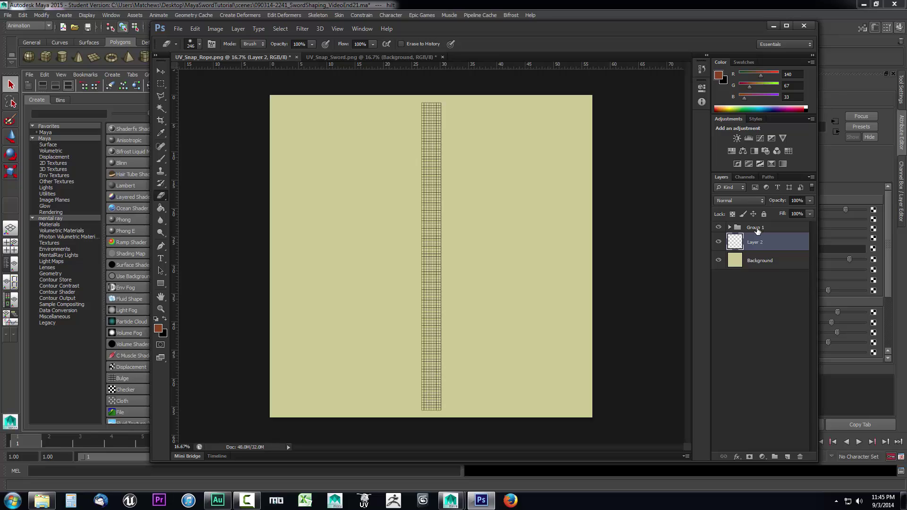
pyautogui.doubleClick(757, 229)
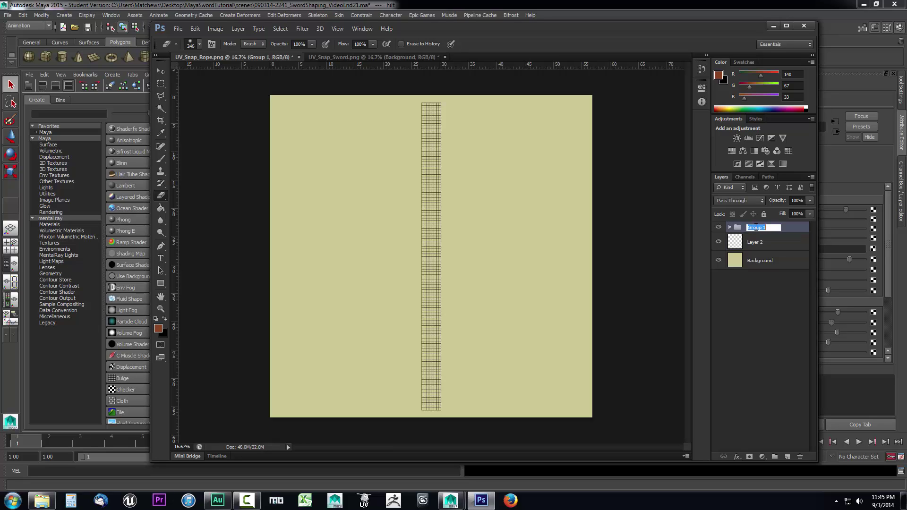
pyautogui.write('u')
pyautogui.write('V Snapshot')
pyautogui.press('Return')
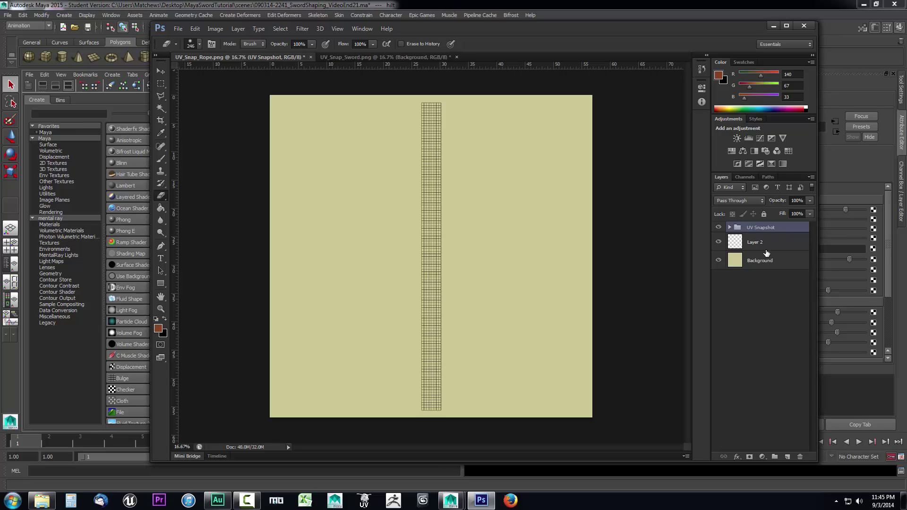
pyautogui.click(763, 264)
pyautogui.click(779, 229)
# In the UV_Snap_Sword.png document, rename Group 1 to UV Snapshot and add a blank layer above Background
pyautogui.click(368, 57)
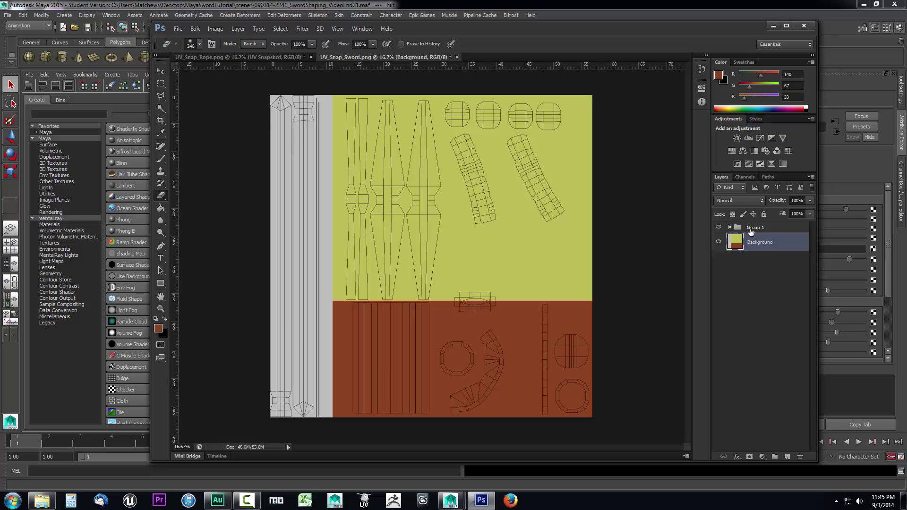
pyautogui.doubleClick(756, 228)
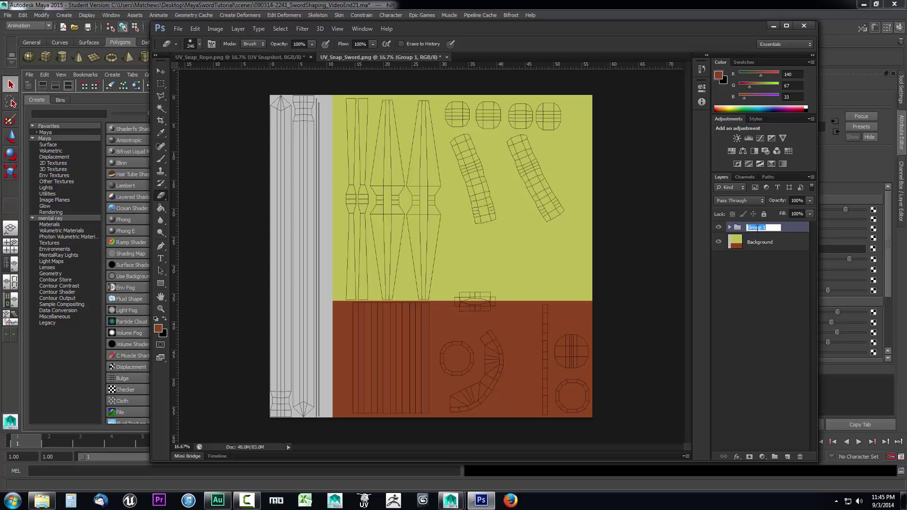
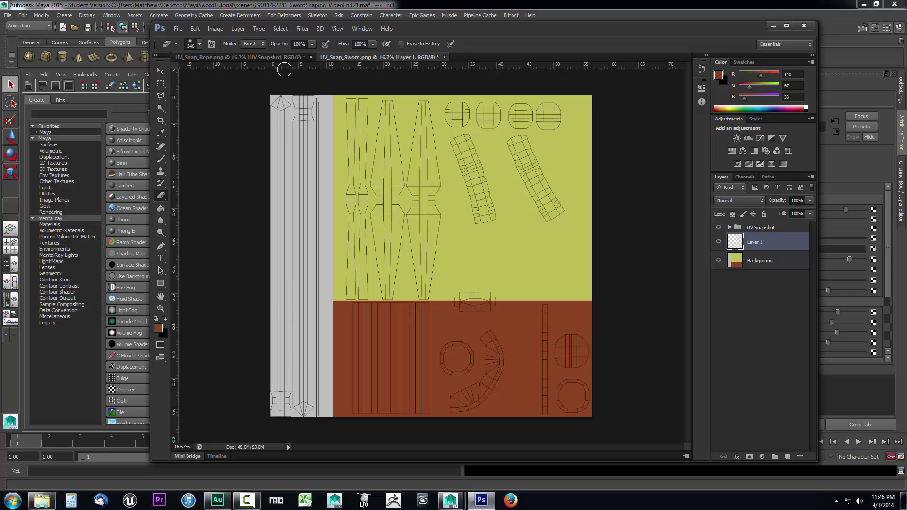
# Switch back to the UV_Snap_Rope.png document
pyautogui.click(263, 56)
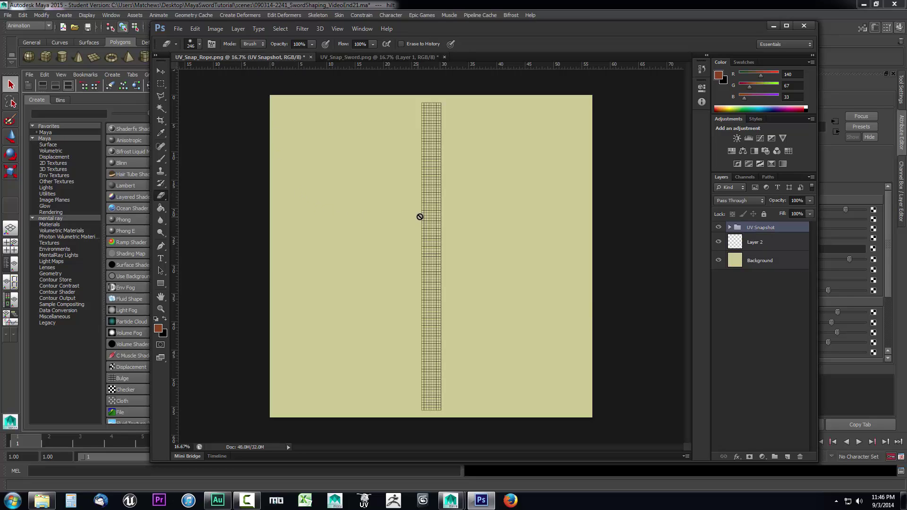